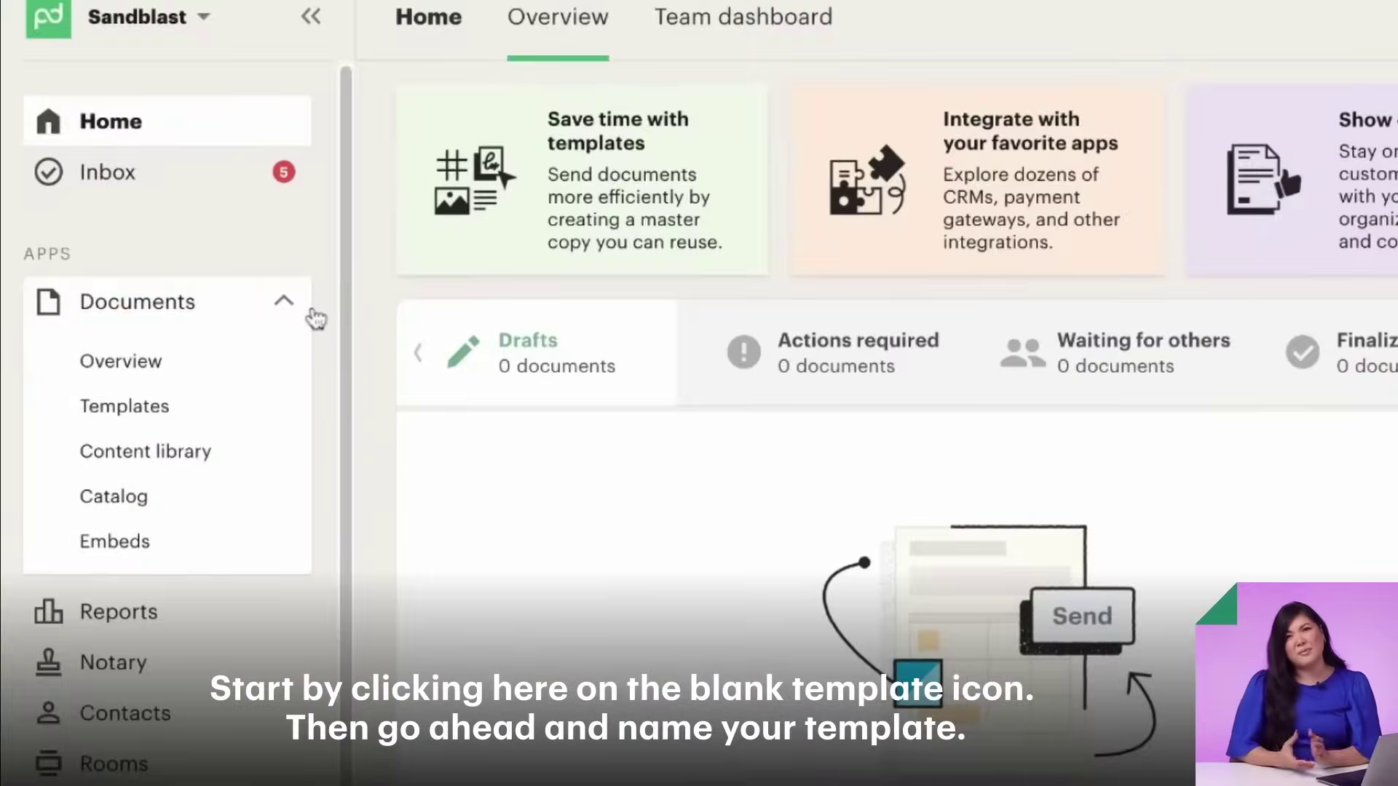
- Create a blank template from the Templates list and title it 'Business Proposal Template'
{"action": "left_click", "coordinate": [253, 409]}
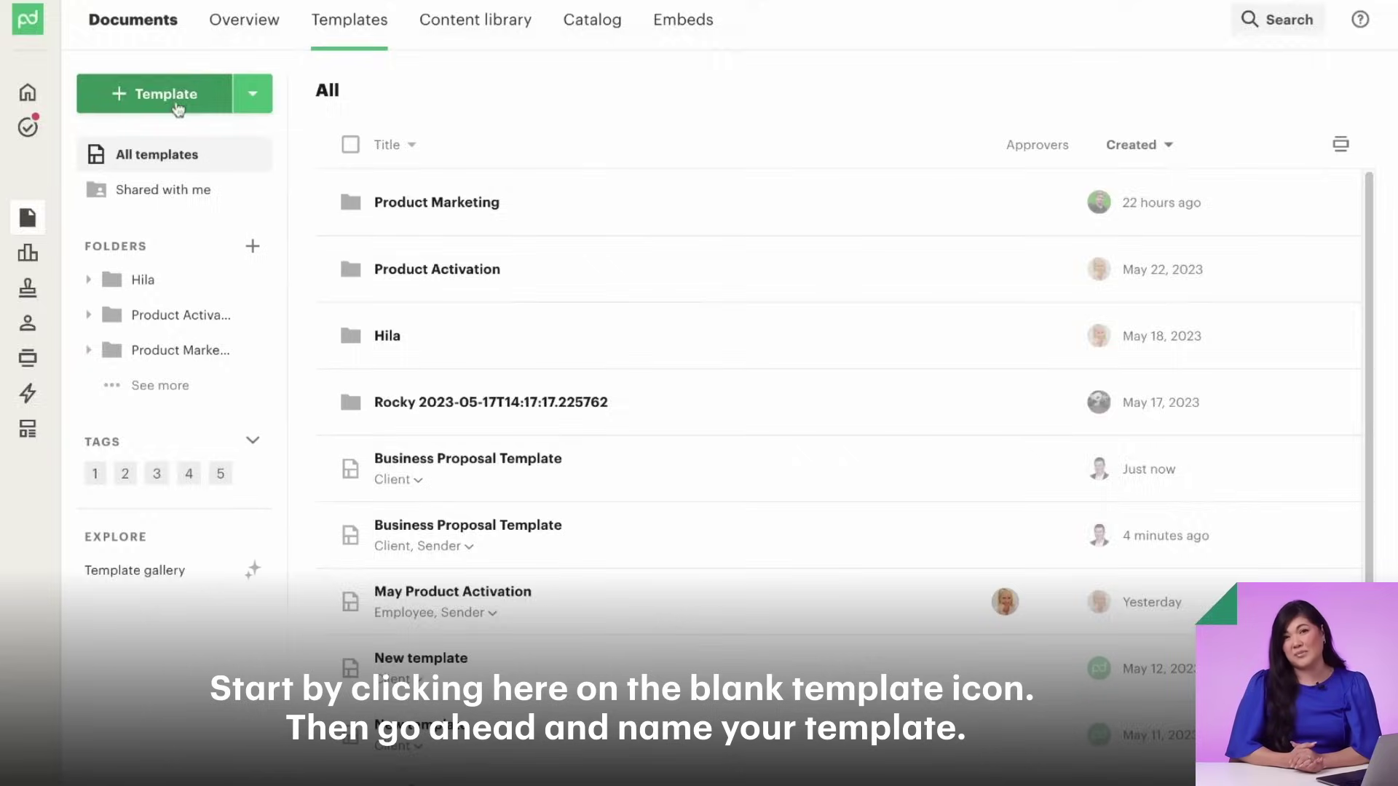
{"action": "left_click", "coordinate": [255, 135]}
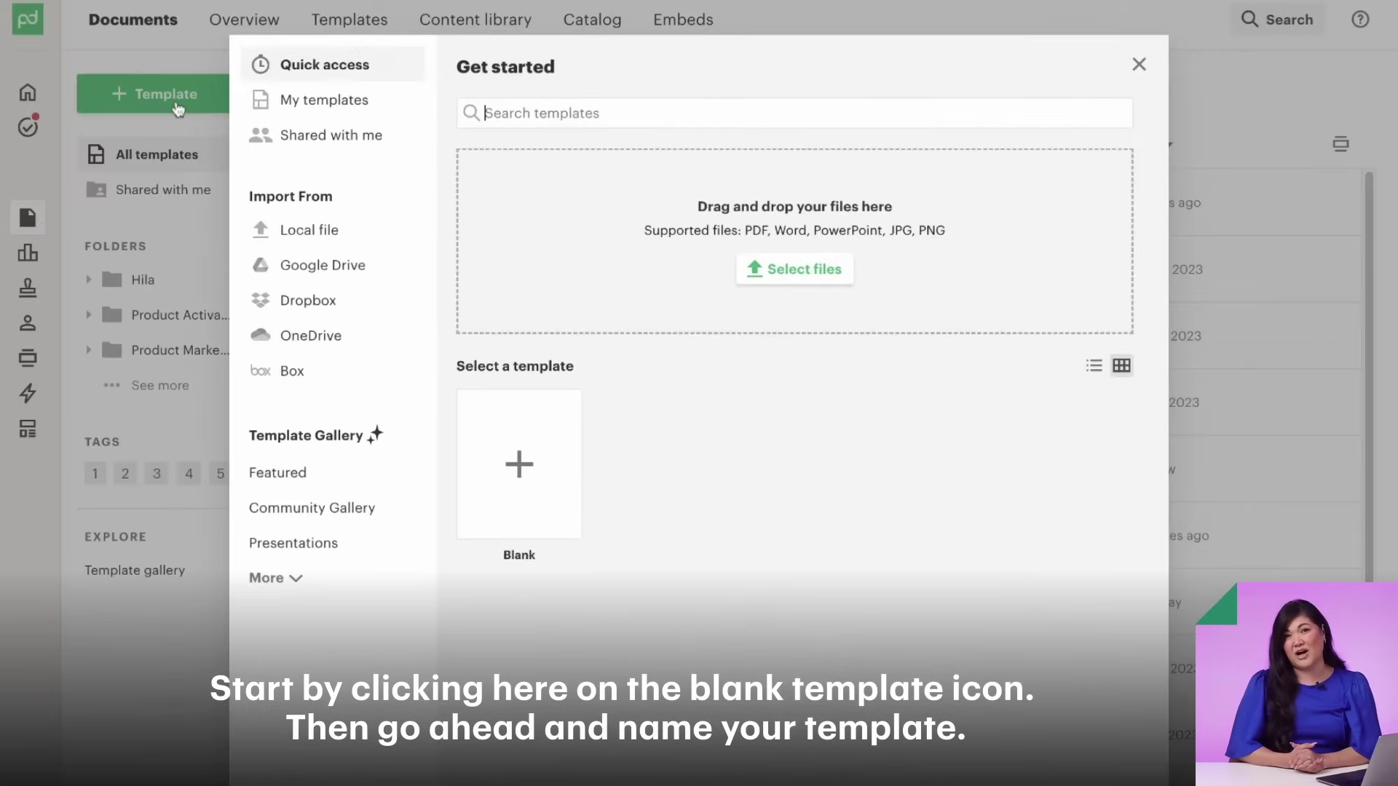
{"action": "left_click", "coordinate": [524, 429]}
{"action": "left_click", "coordinate": [145, 10]}
{"action": "type", "text": "Business Proposal Template"}
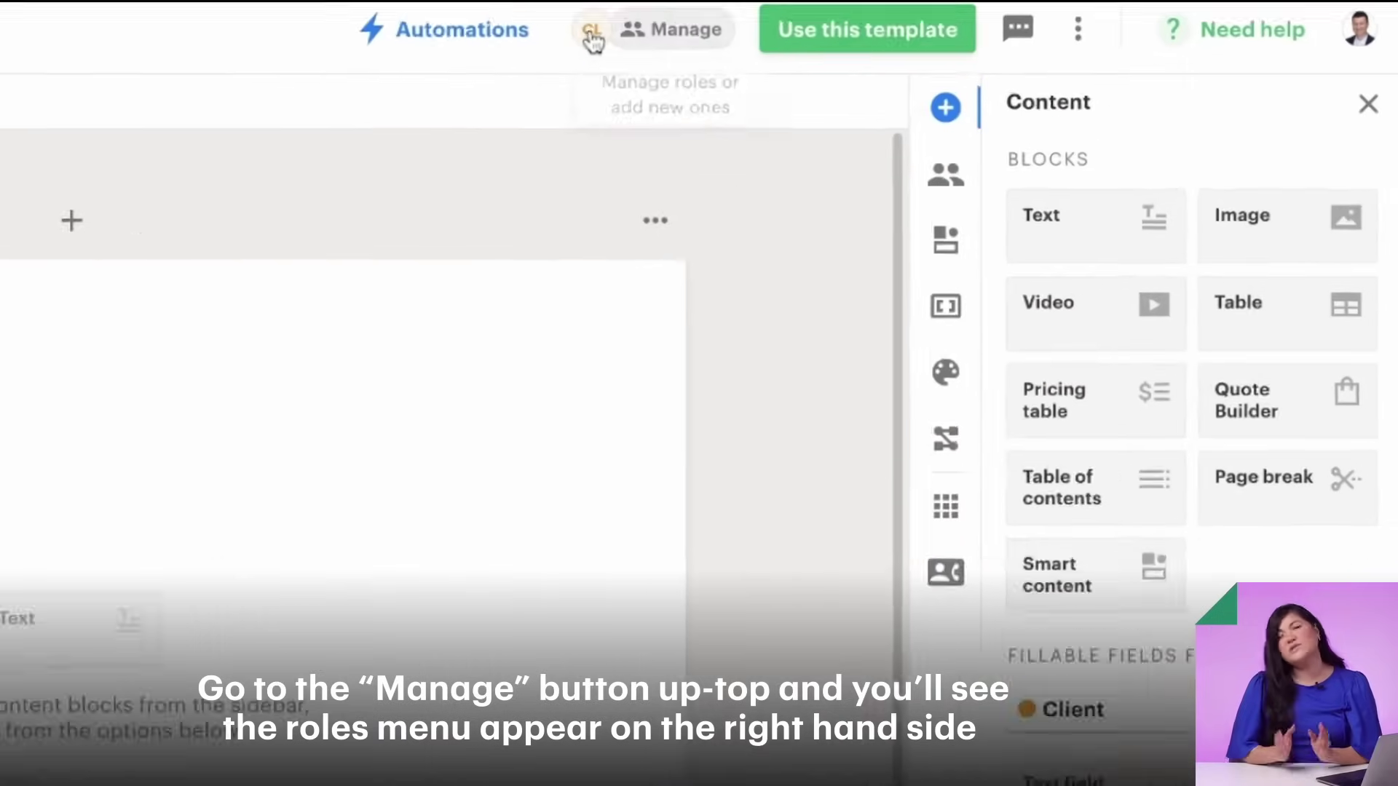
- Add a Sender role next to the default Client role in the template's roles settings
{"action": "left_click", "coordinate": [877, 22]}
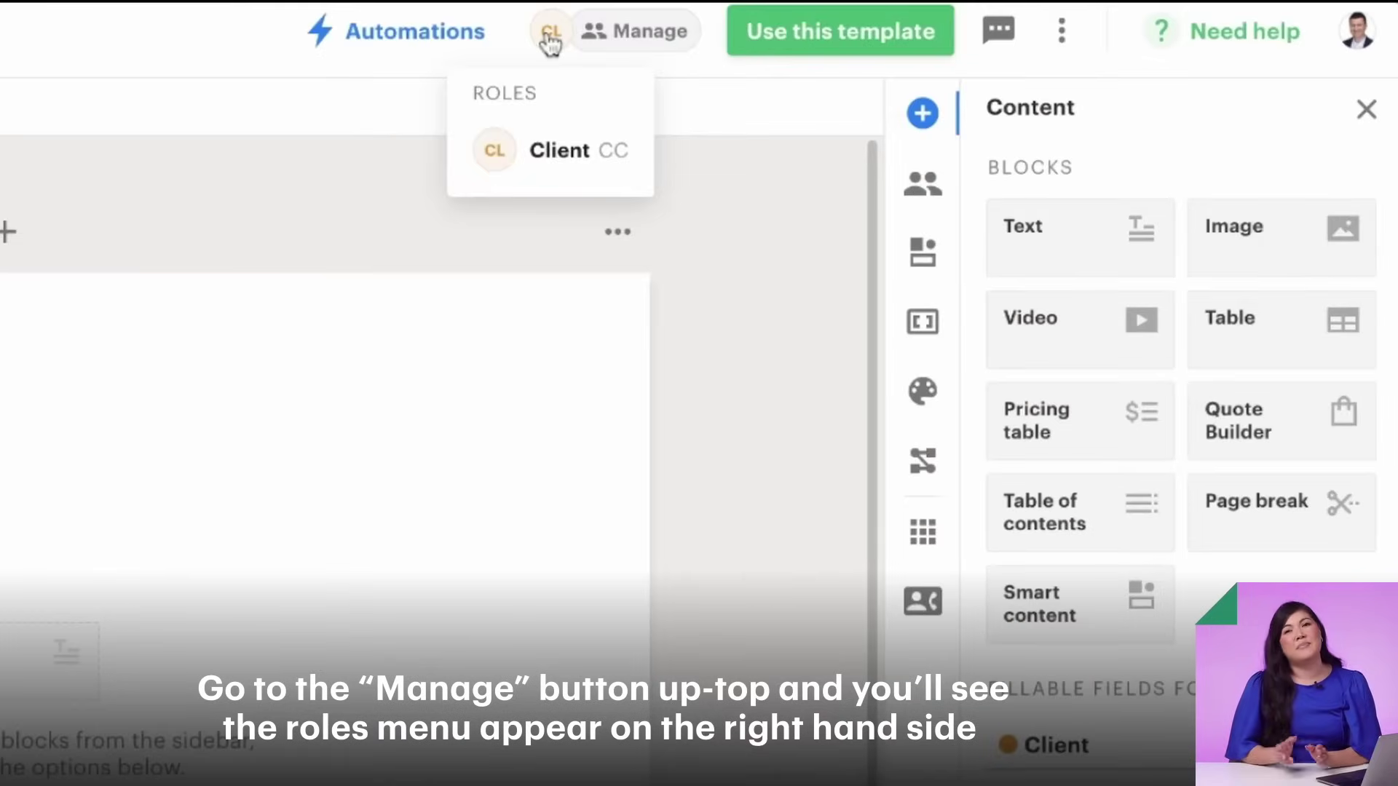
{"action": "left_click", "coordinate": [609, 46]}
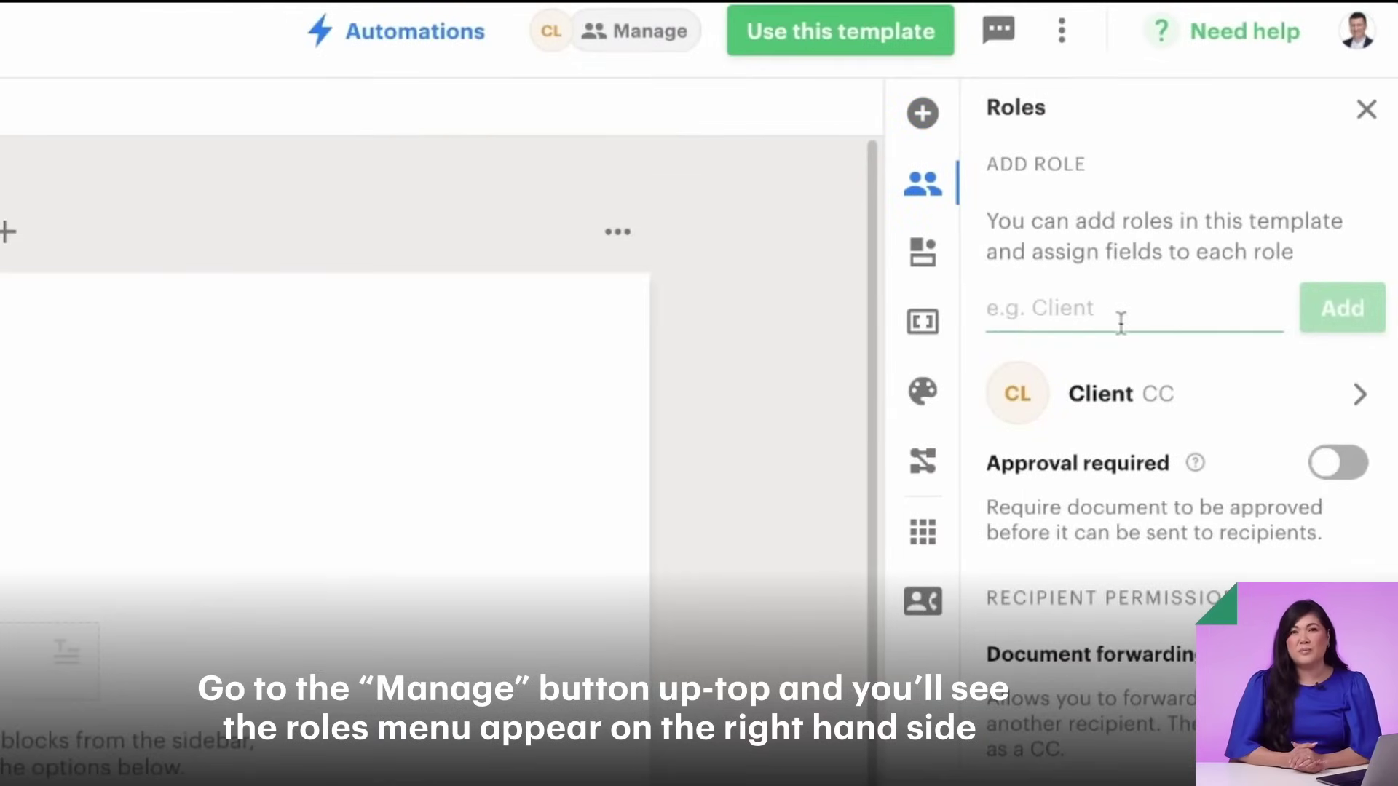
{"action": "left_click", "coordinate": [1324, 309]}
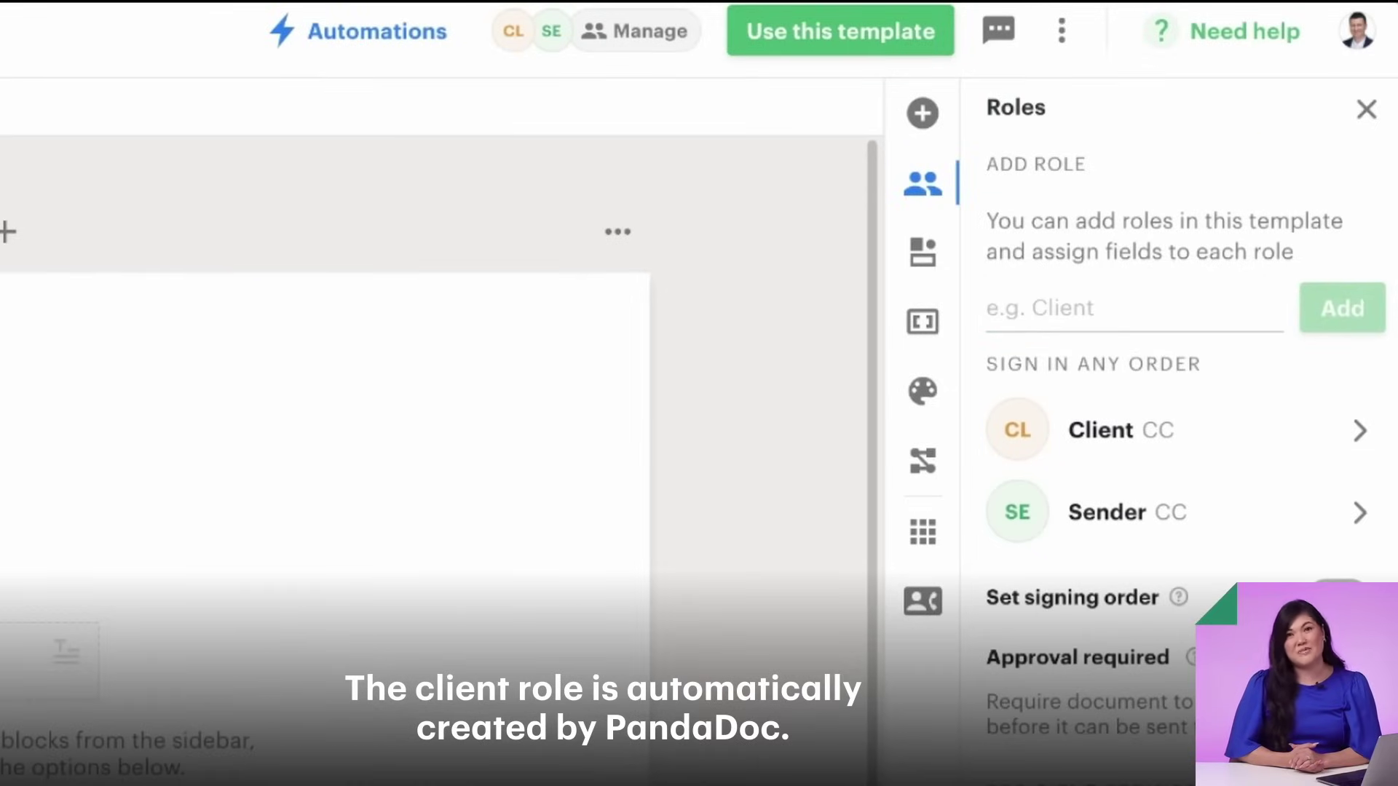
{"action": "scroll", "coordinate": [640, 644], "scroll_direction": "down", "scroll_amount": 3}
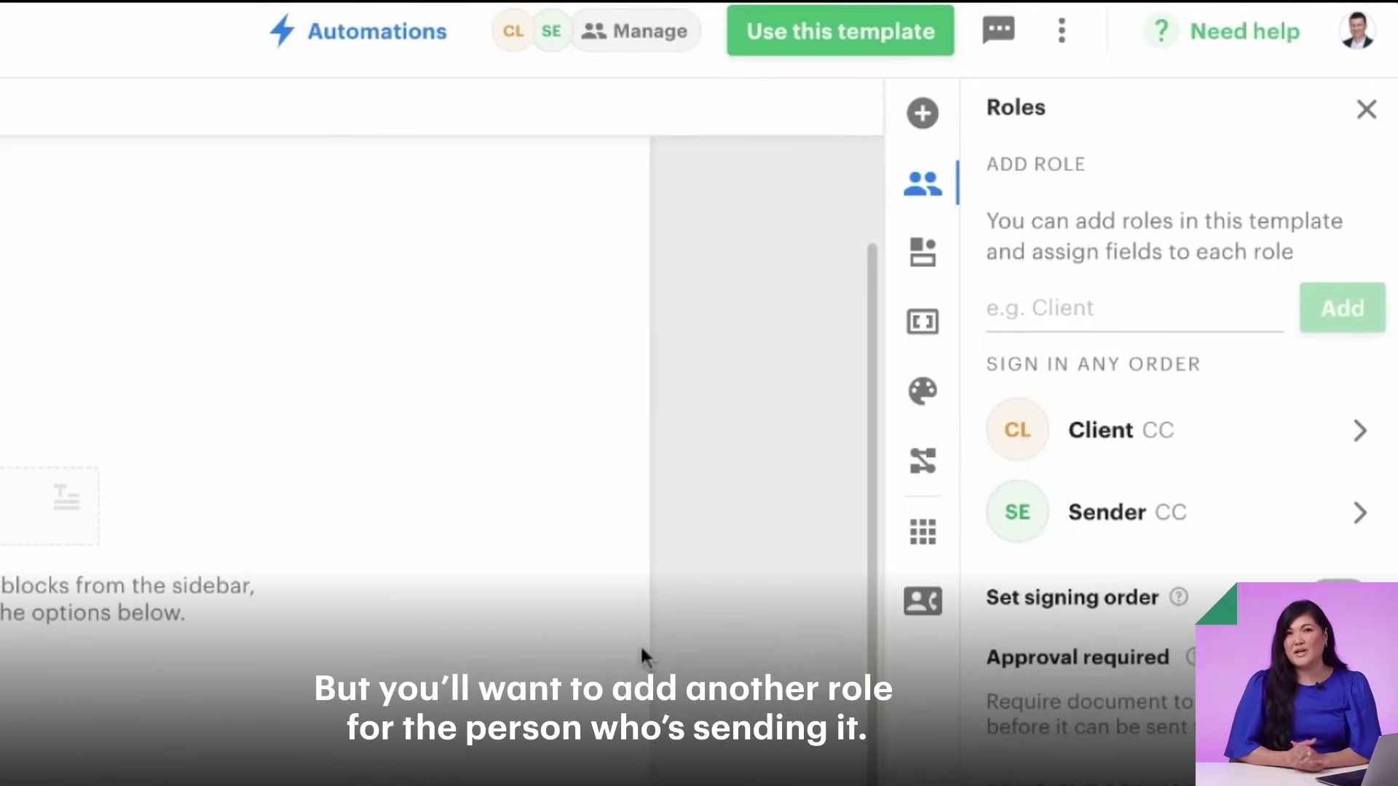
{"action": "scroll", "coordinate": [1190, 429], "scroll_direction": "down", "scroll_amount": 4}
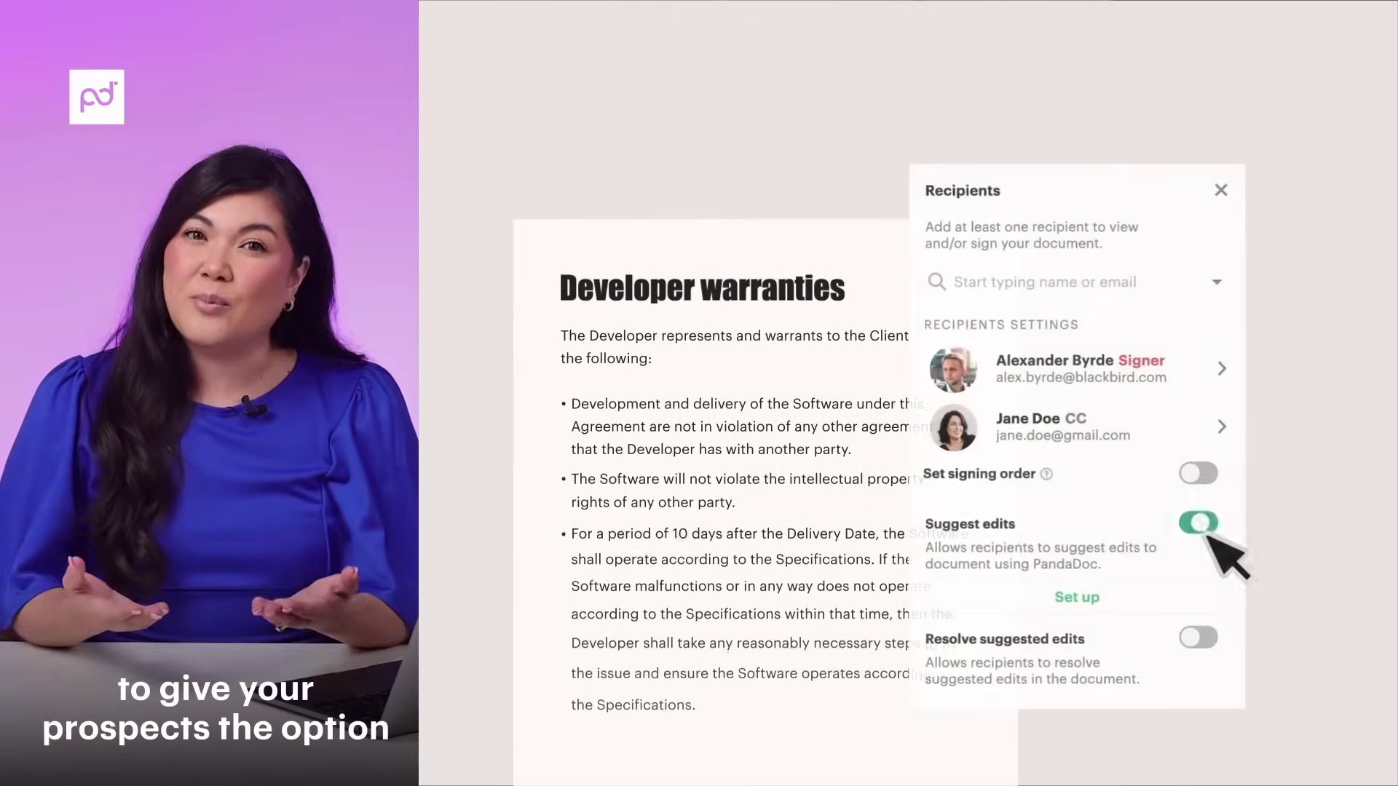
{"action": "left_click", "coordinate": [1219, 640]}
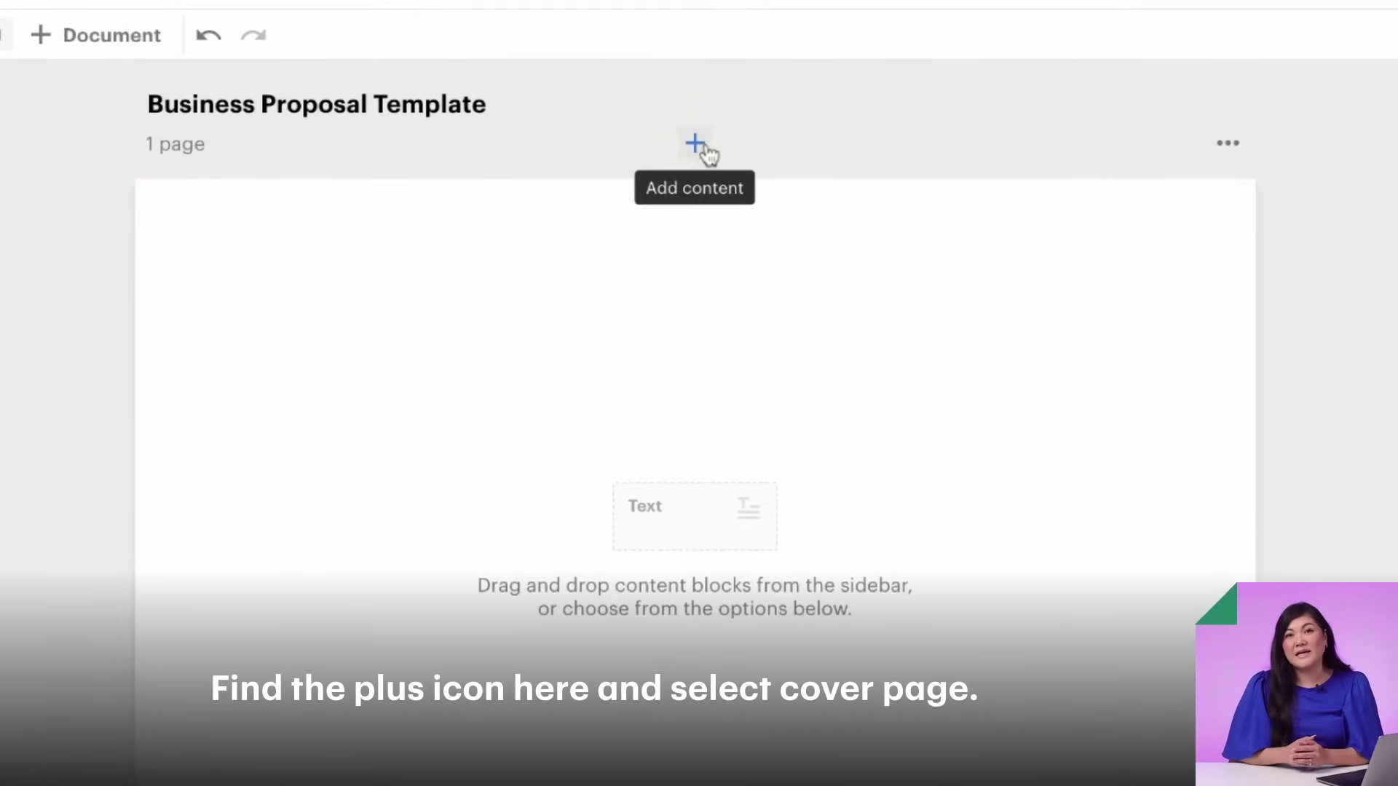
- Insert a cover page and give it a yellow background image in its page properties
{"action": "left_click", "coordinate": [695, 143]}
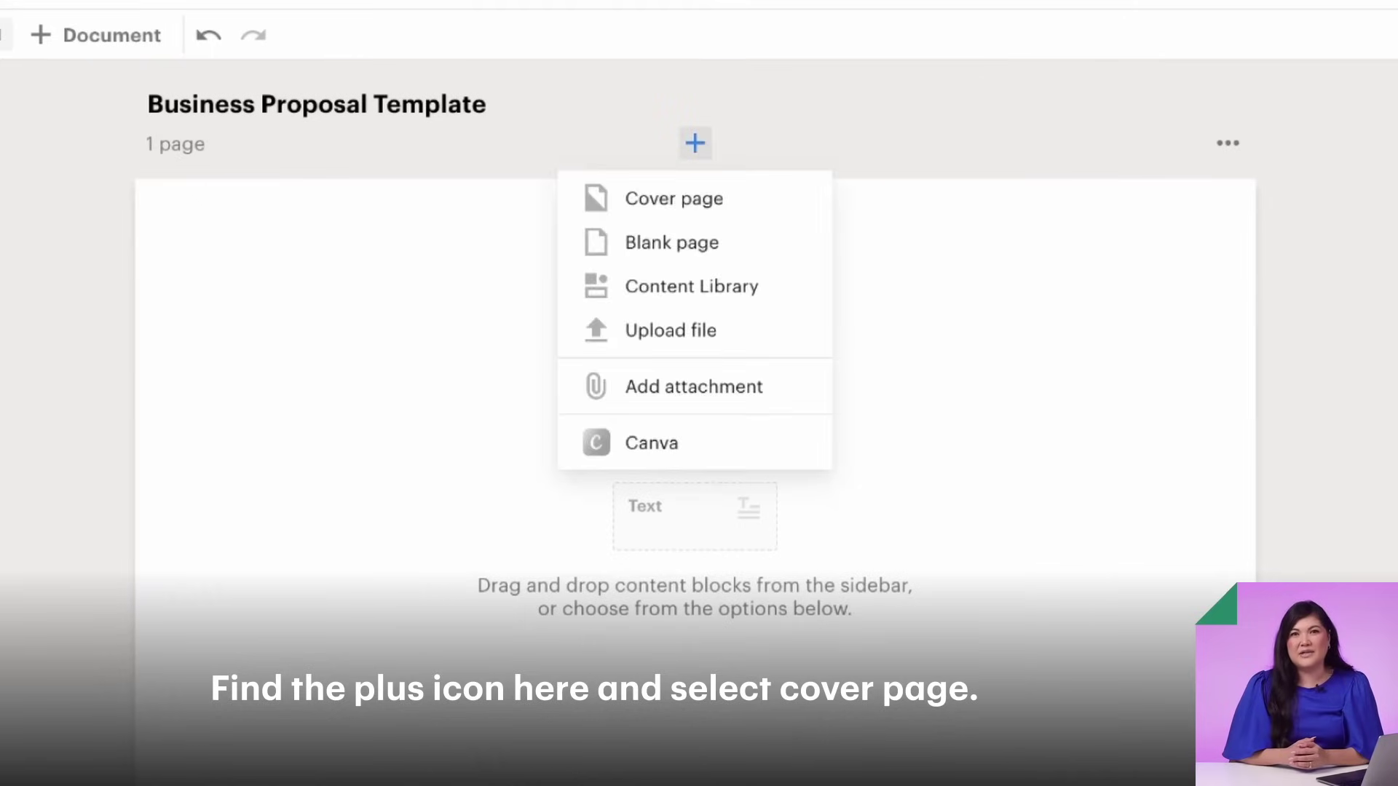
{"action": "left_click", "coordinate": [690, 208]}
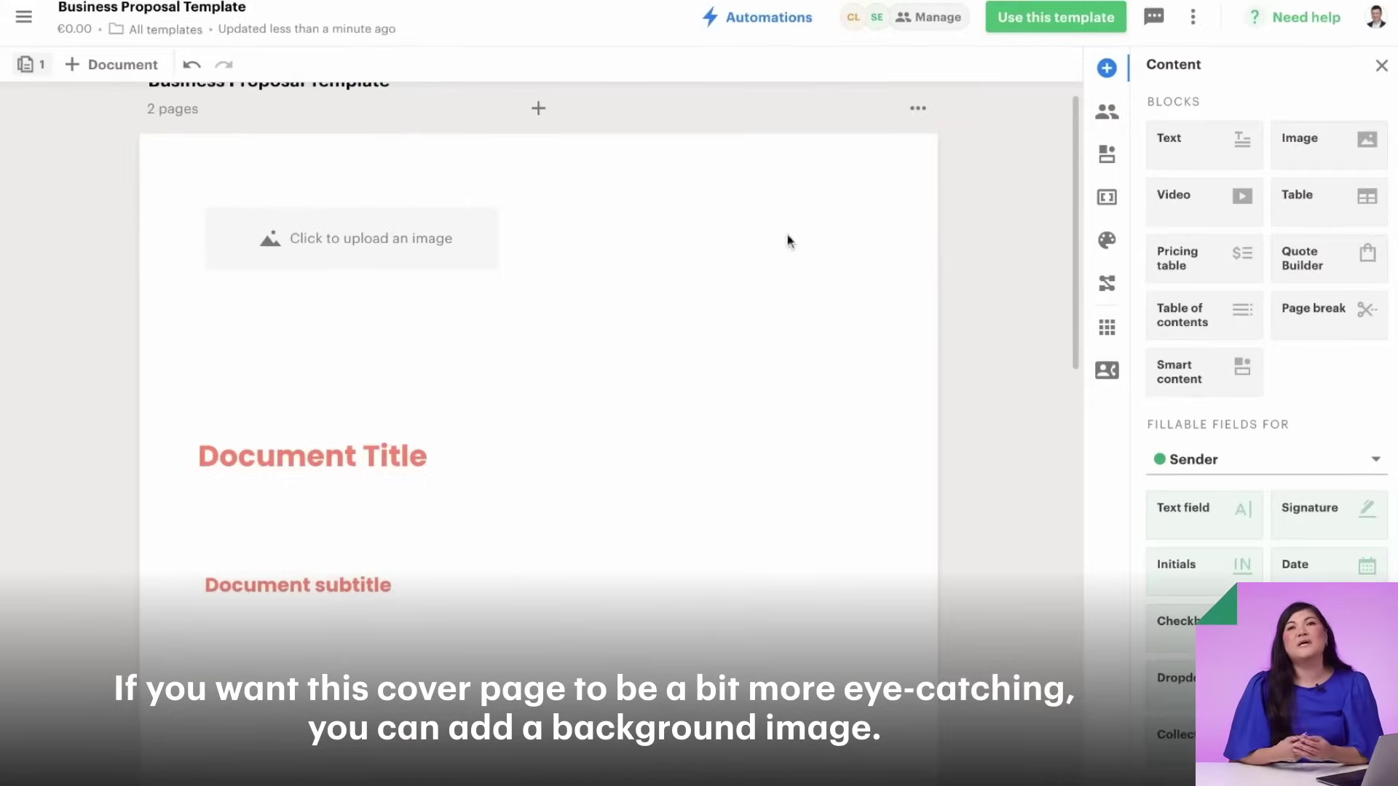
{"action": "left_click", "coordinate": [919, 109]}
{"action": "left_click", "coordinate": [914, 147]}
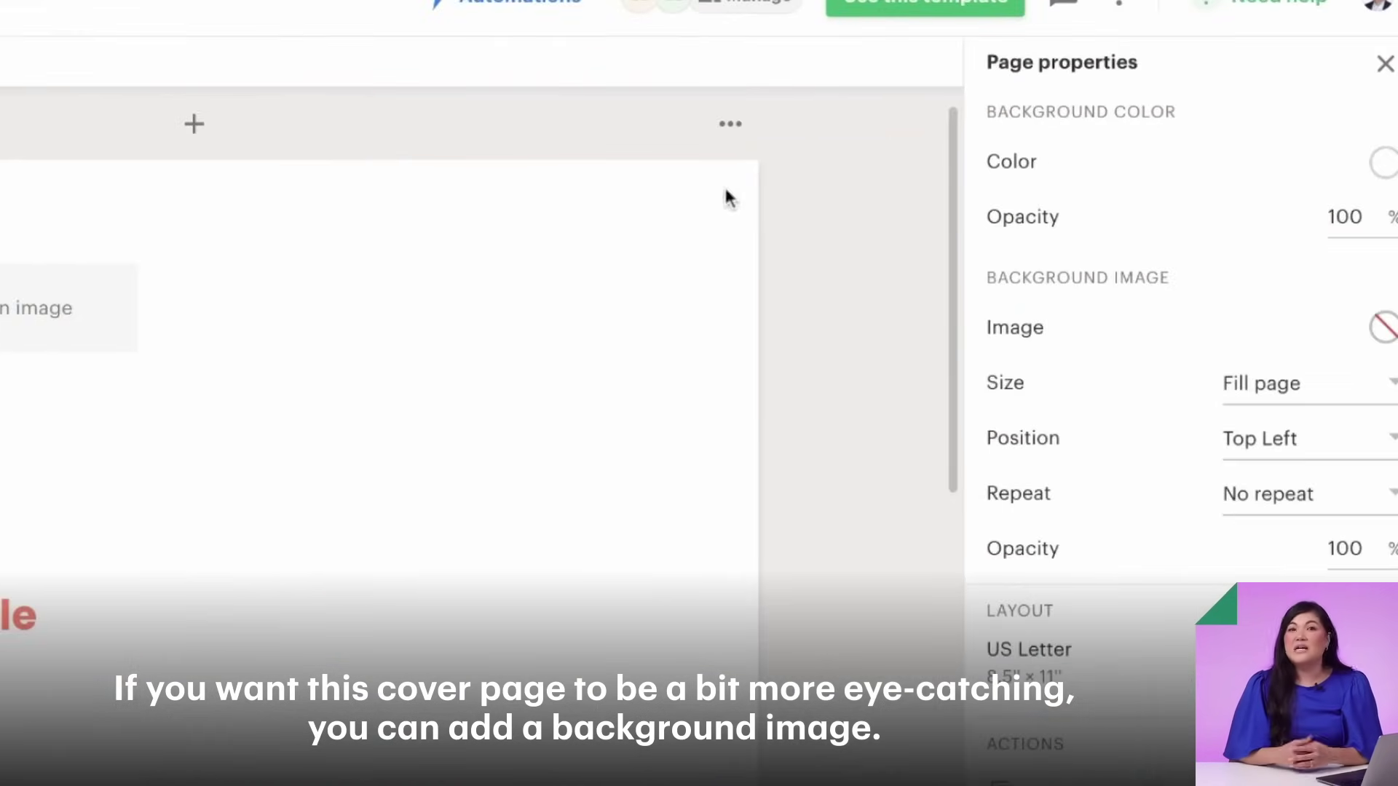
{"action": "left_click", "coordinate": [1385, 331]}
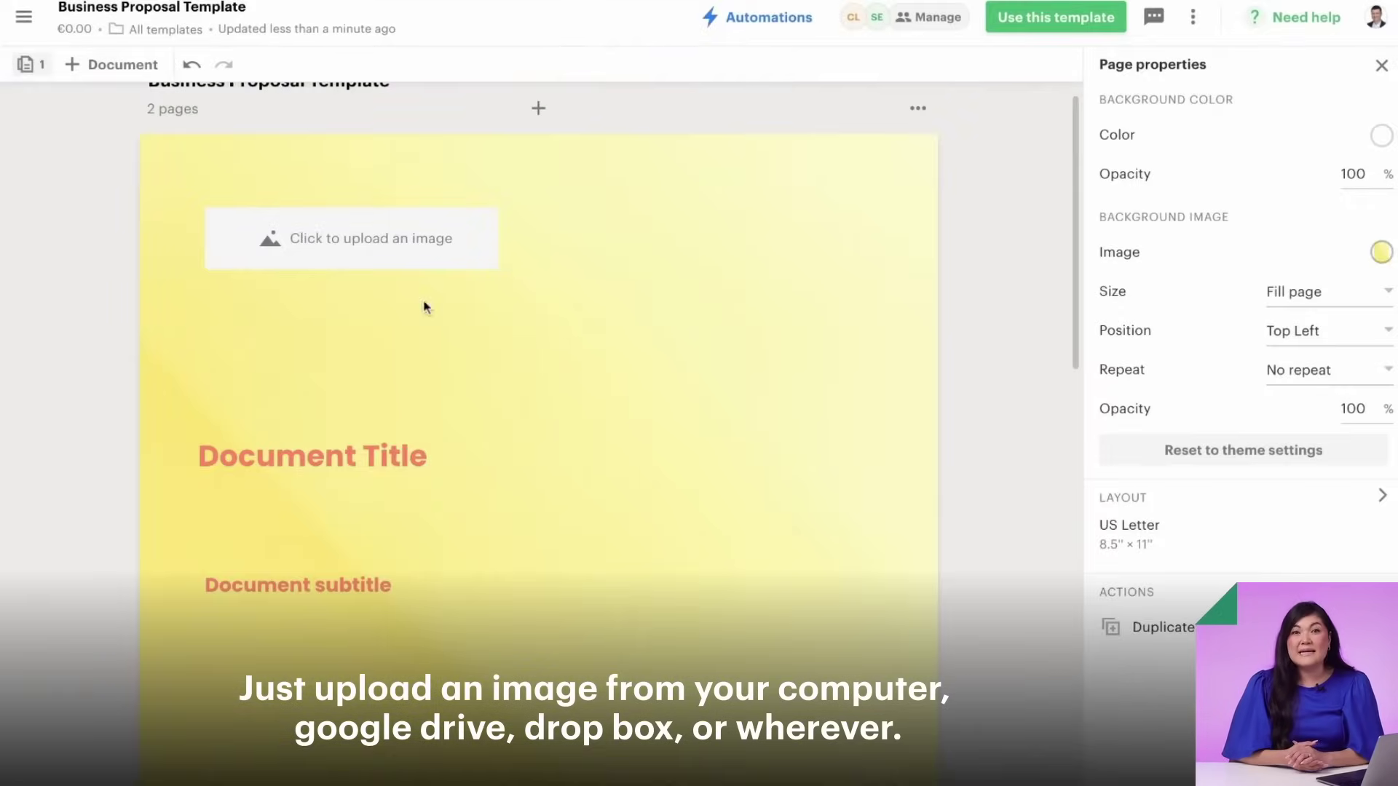
- Upload a logo to the cover and retitle it 'Business Proposal', selecting the subtitle next
{"action": "left_click", "coordinate": [372, 240]}
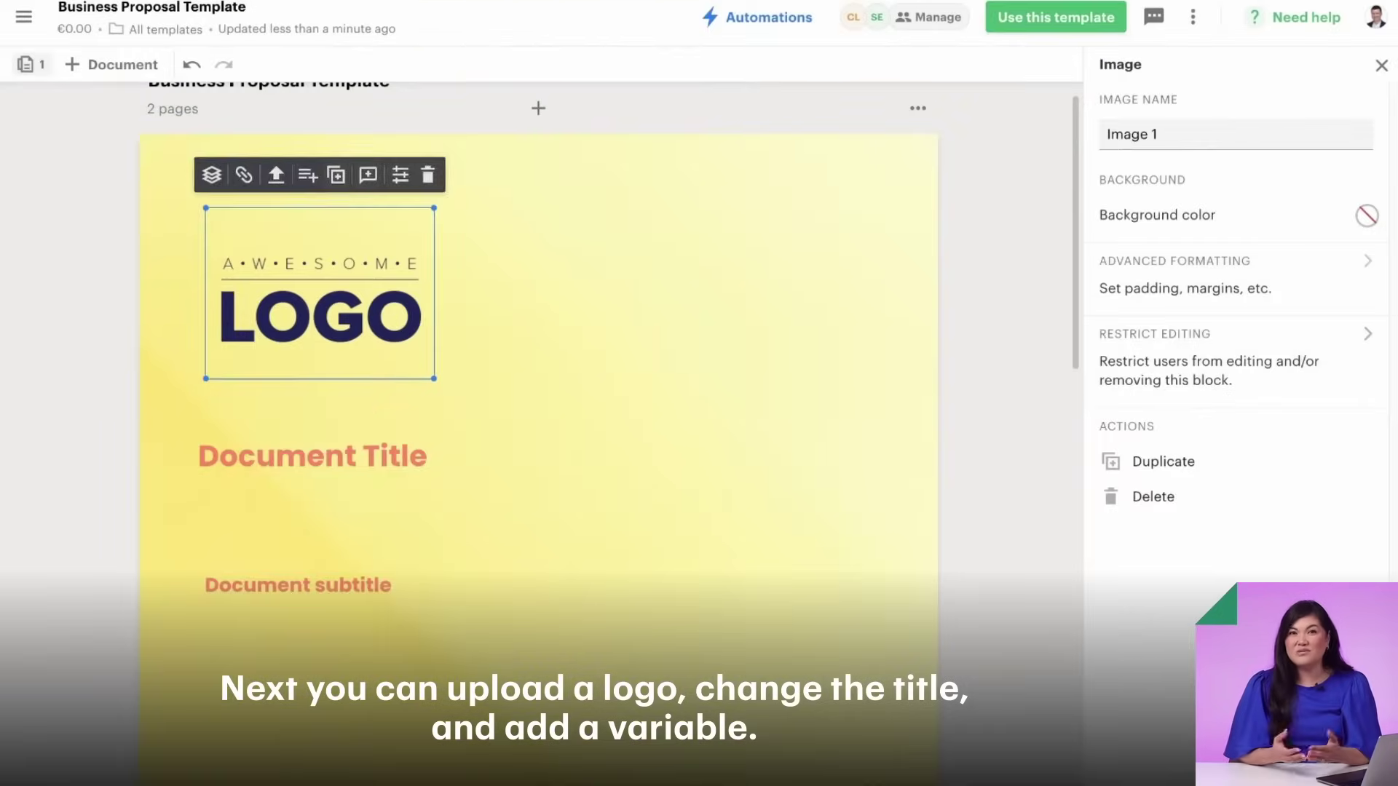
{"action": "triple_click", "coordinate": [313, 456]}
{"action": "type", "text": "Business Proposal"}
{"action": "double_click", "coordinate": [354, 586]}
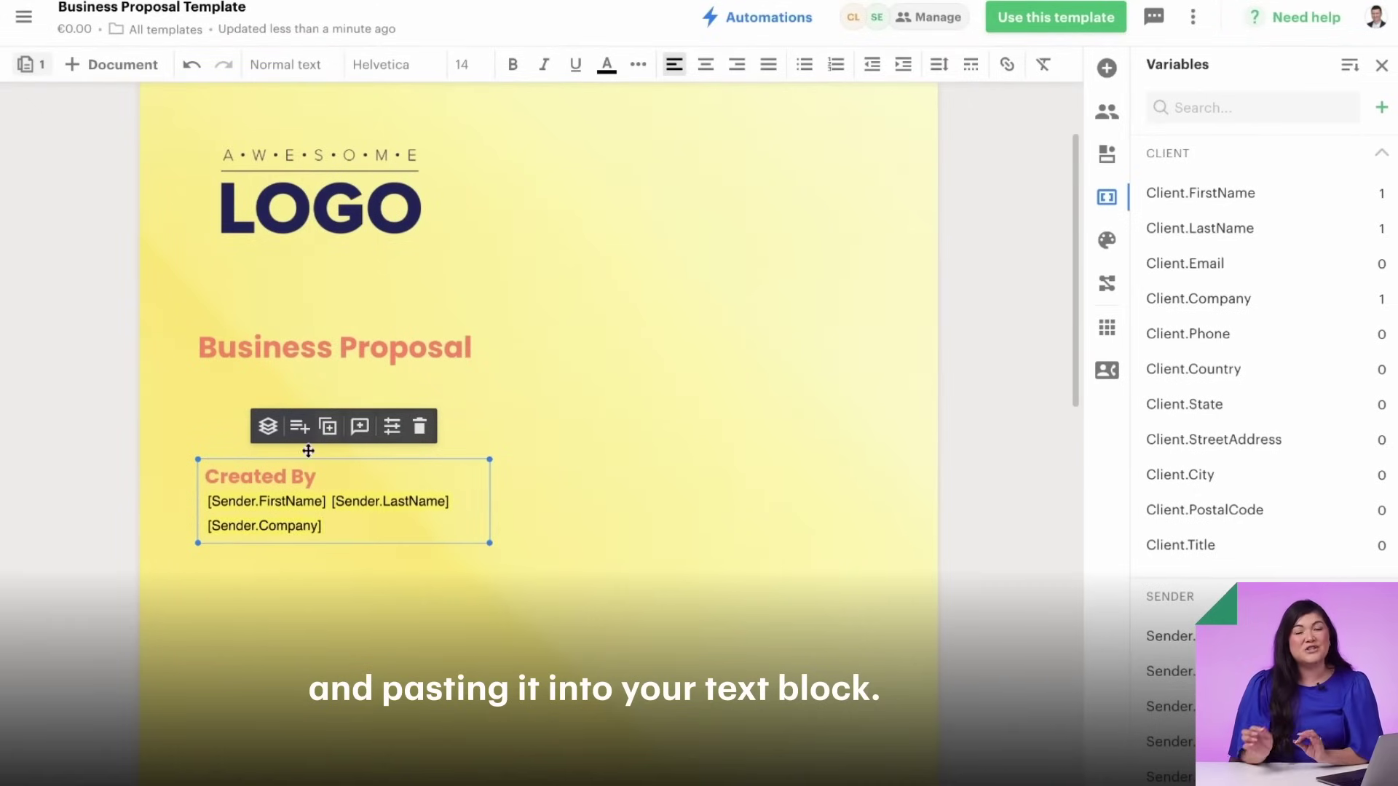
- Duplicate the Created By block and replace its sender variables with the Client.Company variable
{"action": "left_click", "coordinate": [364, 517]}
{"action": "left_click", "coordinate": [327, 426]}
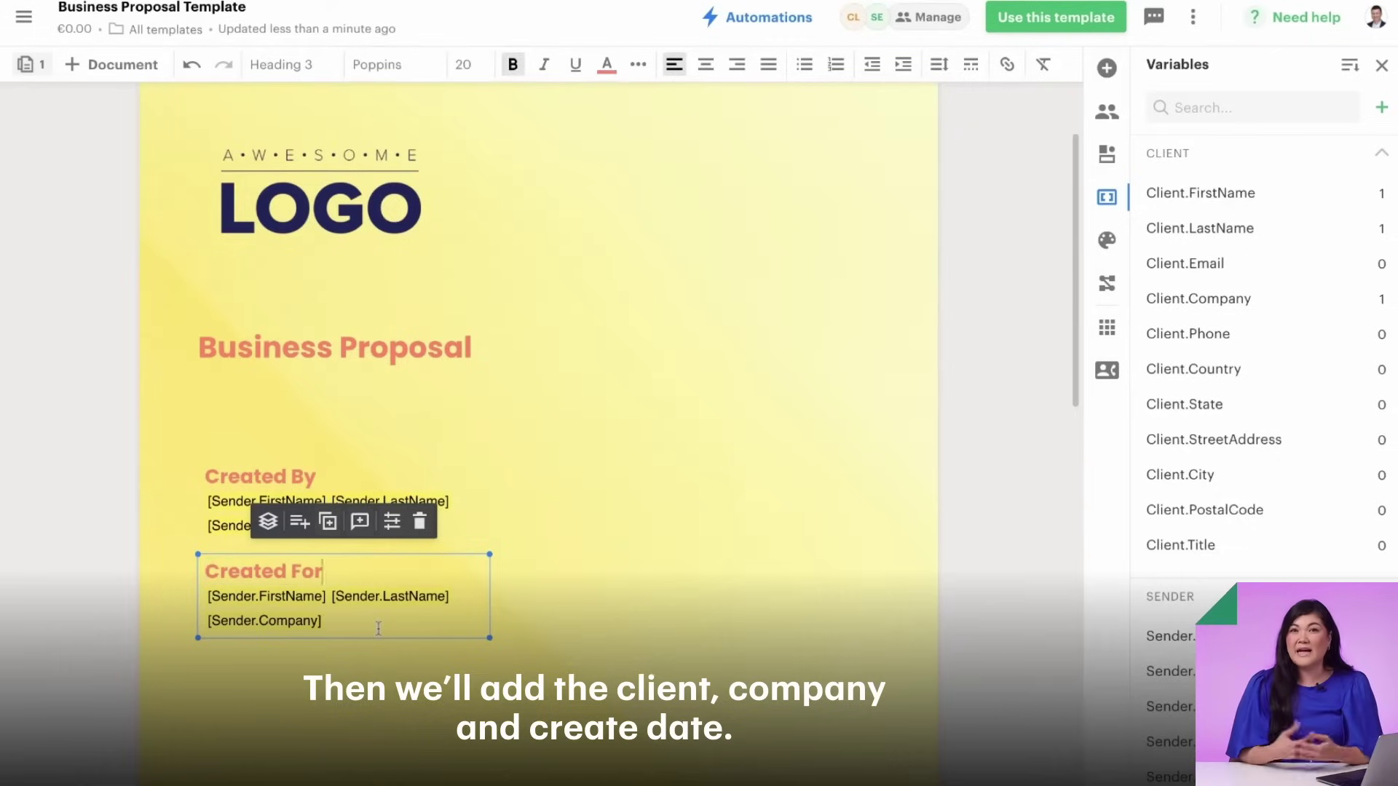
{"action": "left_click_drag", "start_coordinate": [379, 628], "coordinate": [207, 595]}
{"action": "key", "text": "BackSpace"}
{"action": "mouse_move", "coordinate": [1381, 195]}
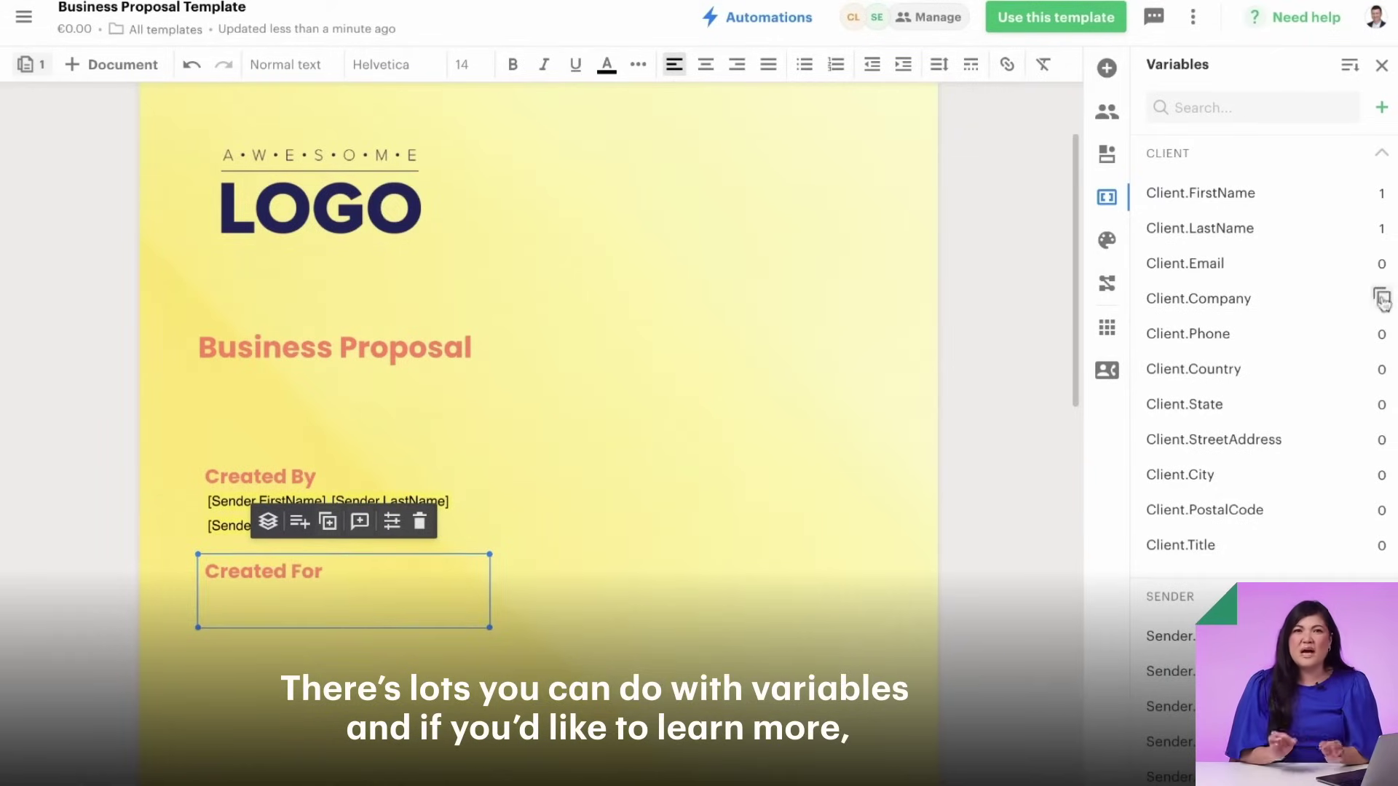
{"action": "key", "text": "ctrl+v"}
- Delete the lower Created by/Prepared for block from the cover page
{"action": "scroll", "coordinate": [388, 613], "scroll_direction": "down", "scroll_amount": 3}
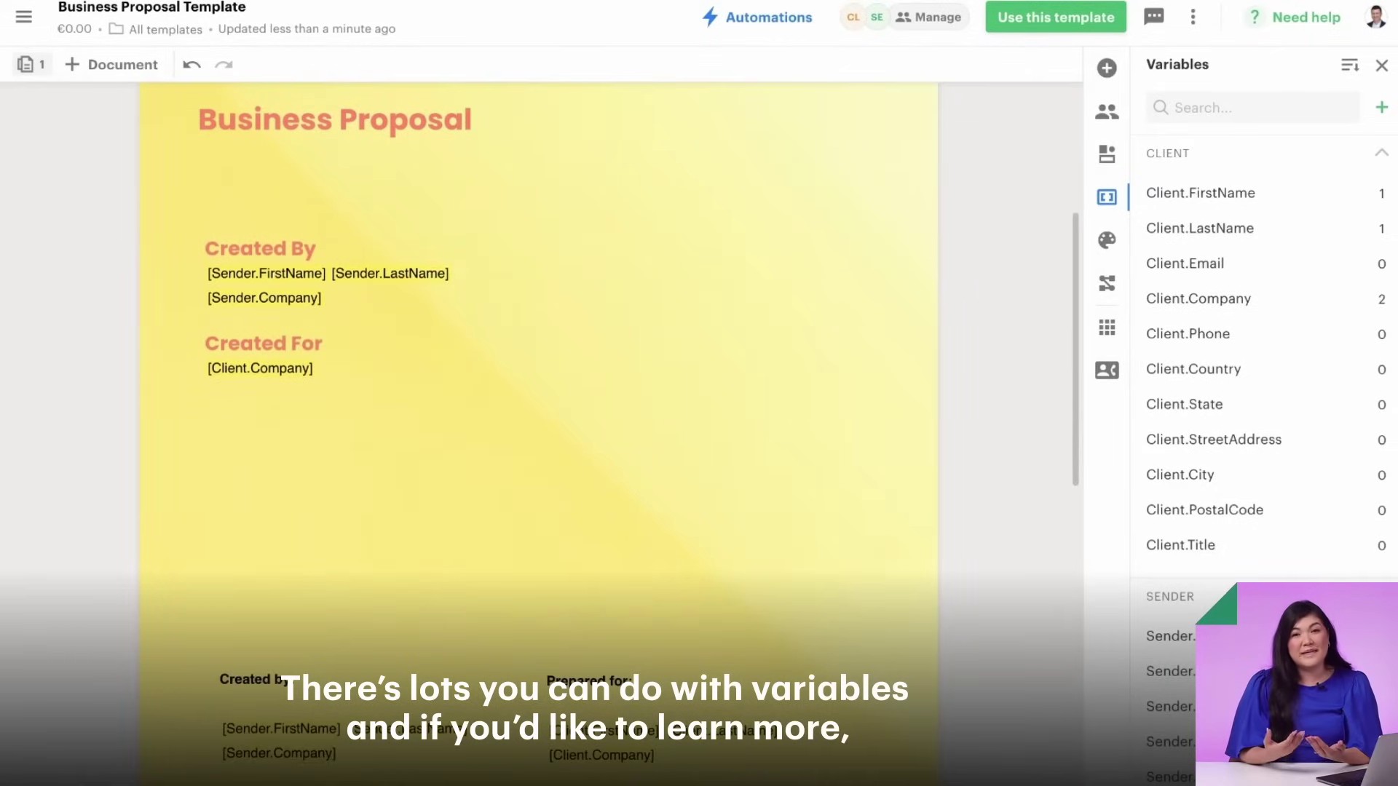
{"action": "left_click", "coordinate": [446, 628]}
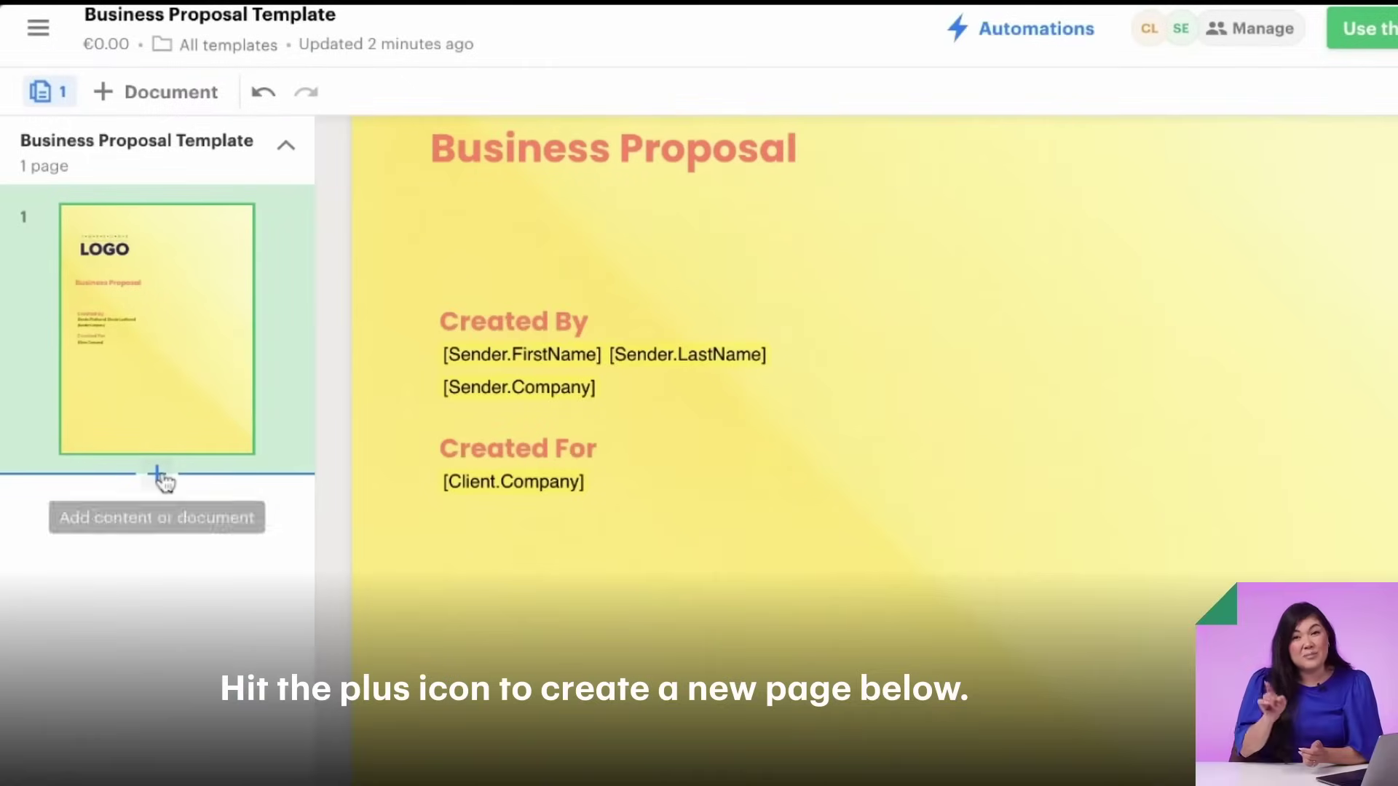
{"action": "left_click", "coordinate": [158, 475]}
- Add a second page with an Executive Summary Heading 1 and the pasted summary paragraphs
{"action": "mouse_move", "coordinate": [159, 529]}
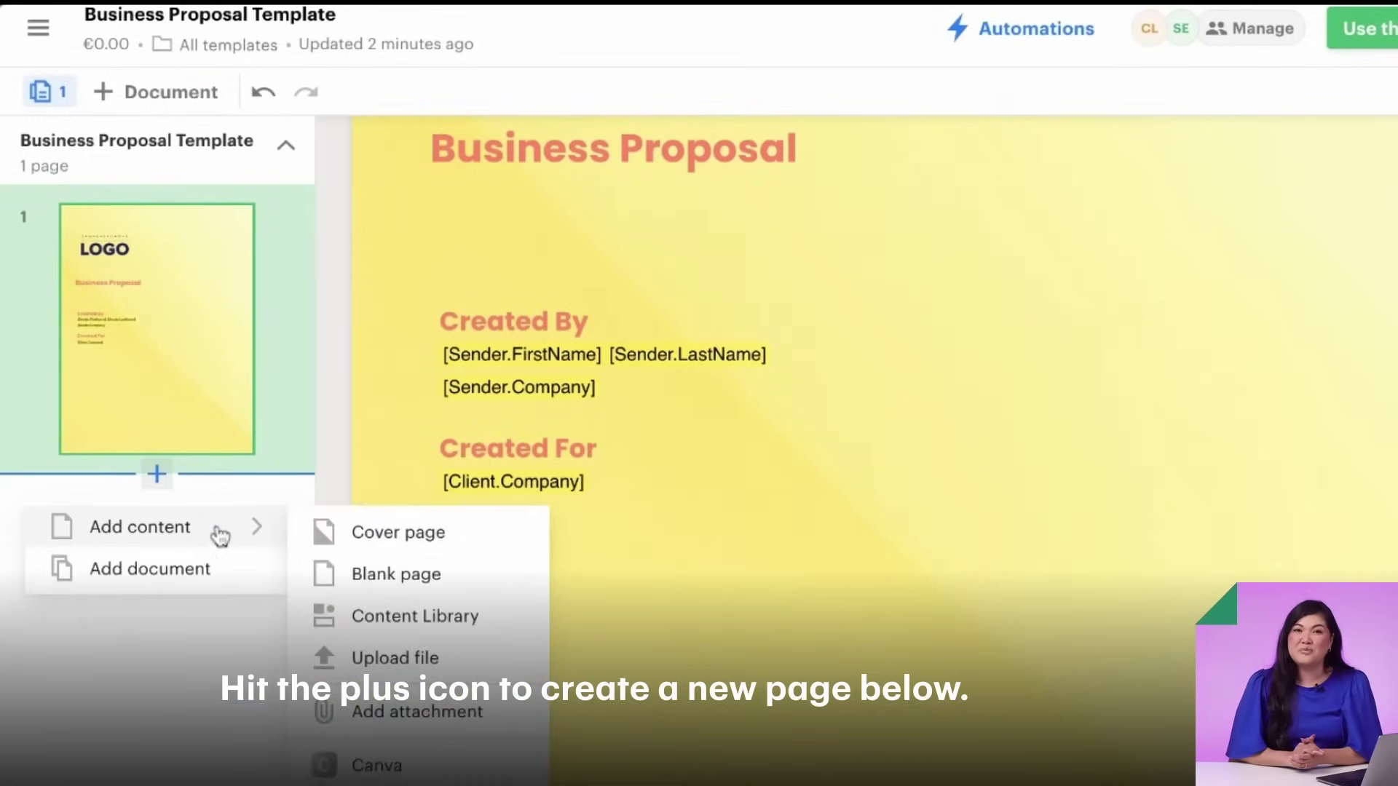
{"action": "left_click", "coordinate": [397, 574]}
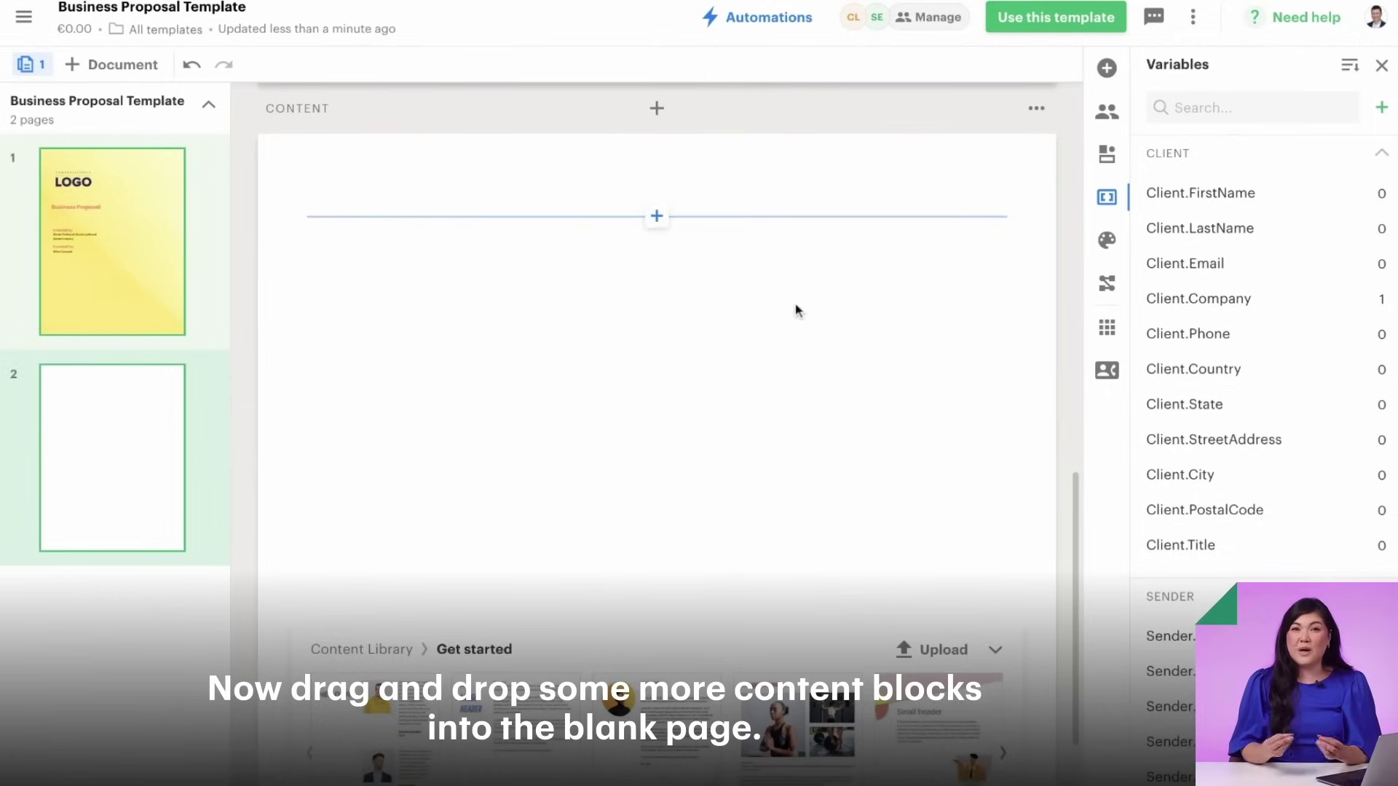
{"action": "left_click", "coordinate": [884, 296]}
{"action": "left_click", "coordinate": [621, 393]}
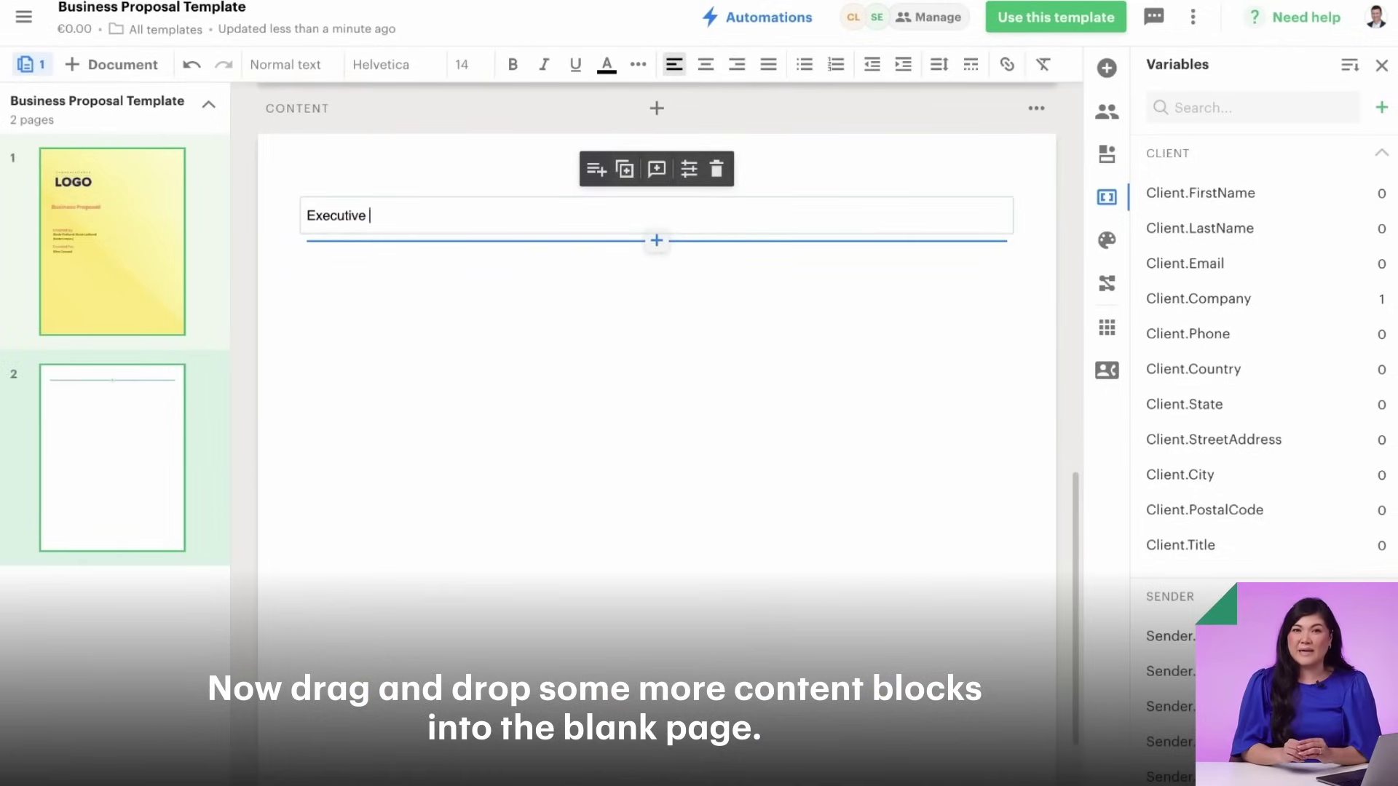
{"action": "left_click", "coordinate": [285, 64]}
{"action": "left_click", "coordinate": [359, 165]}
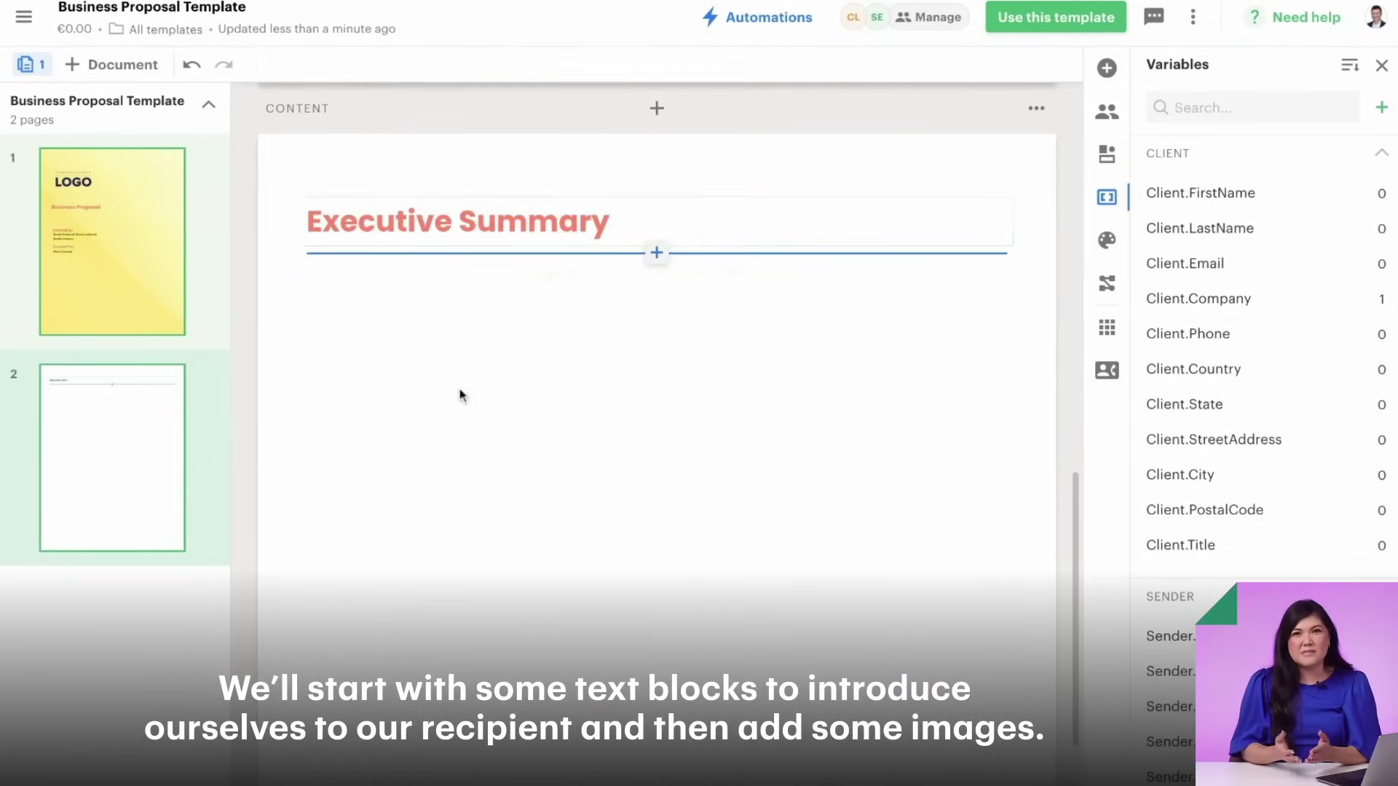
{"action": "left_click", "coordinate": [655, 250]}
{"action": "left_click", "coordinate": [582, 435]}
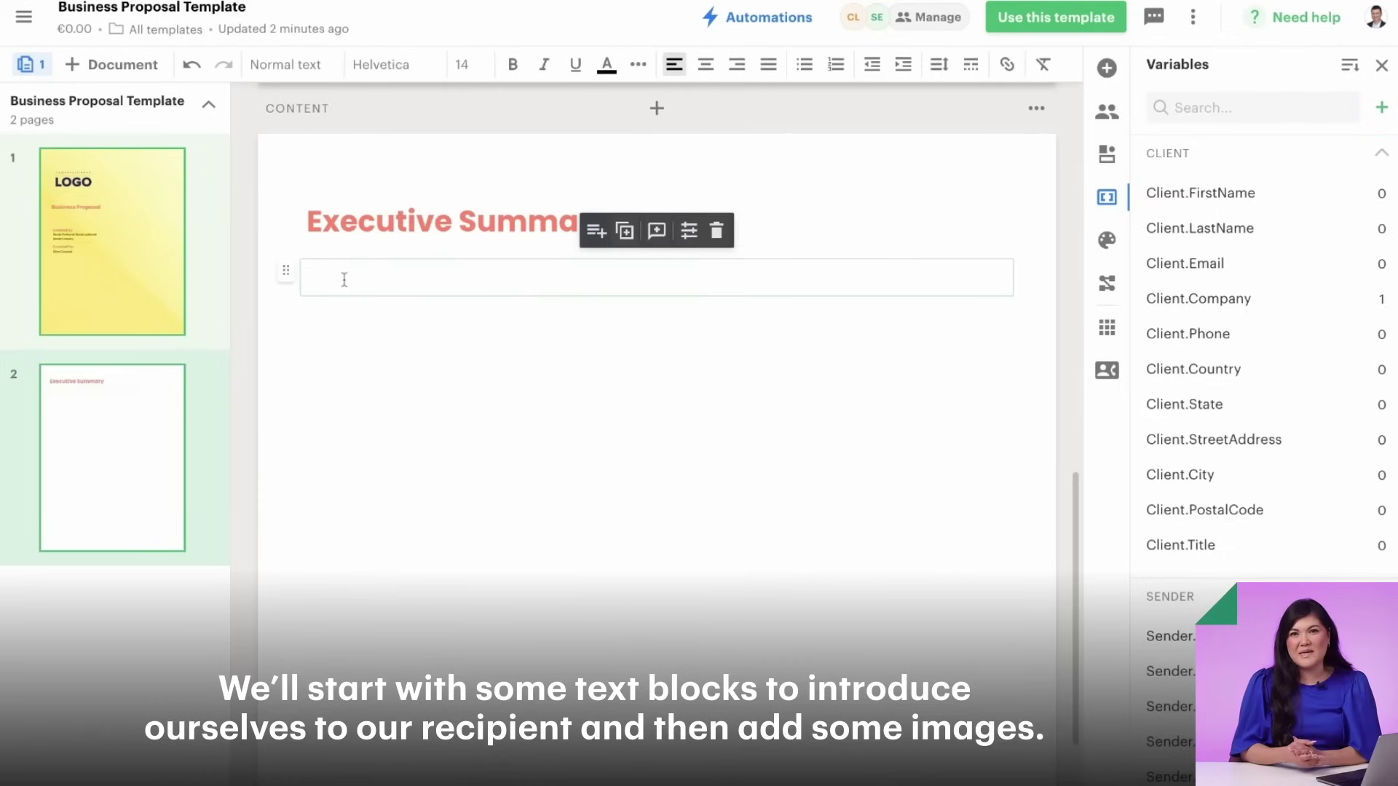
{"action": "key", "text": "ctrl+v"}
- Add a red Heading 1 'About Us' and paste the company's SaaS experience paragraph below it
{"action": "left_click", "coordinate": [657, 500]}
{"action": "left_click", "coordinate": [643, 192]}
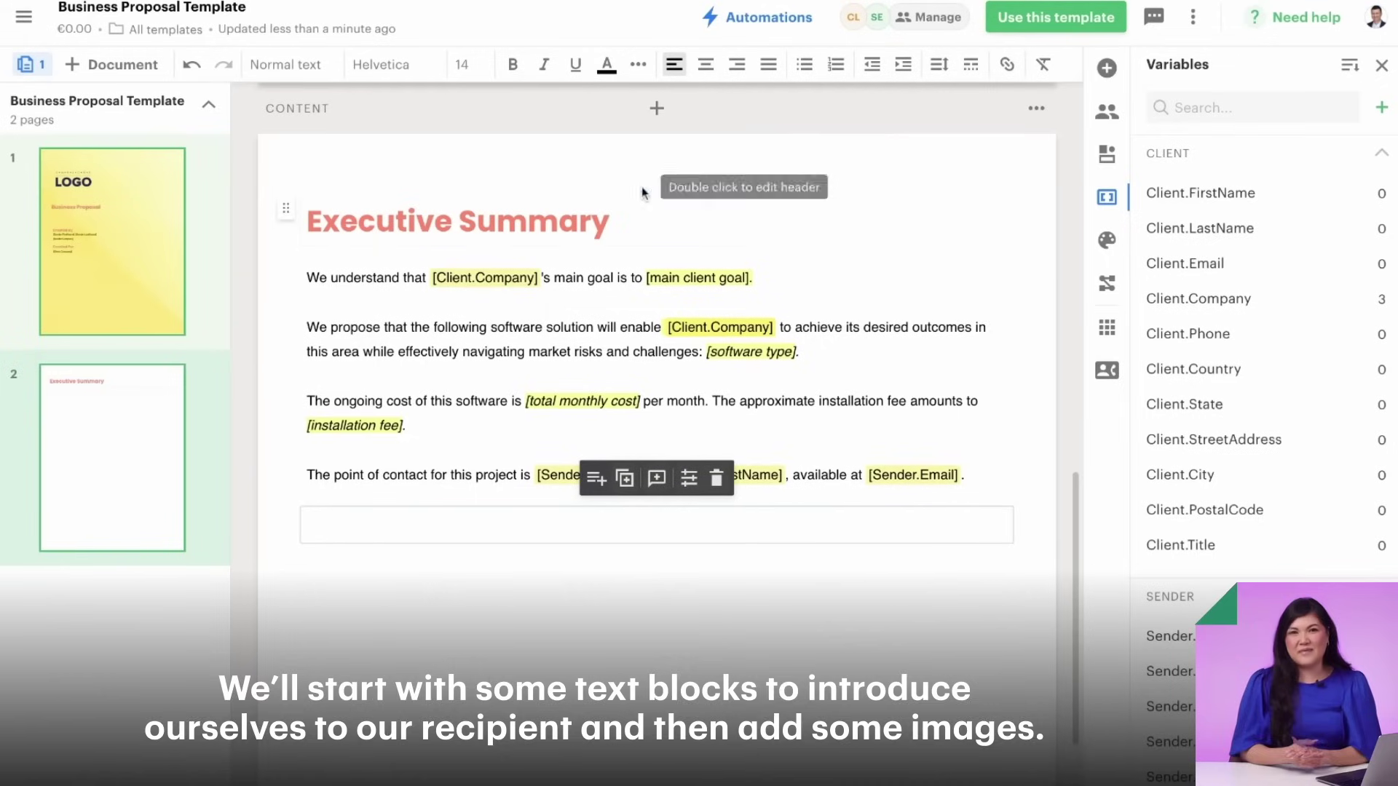
{"action": "type", "text": "About Us"}
{"action": "key", "text": "ctrl+a"}
{"action": "left_click", "coordinate": [285, 64]}
{"action": "left_click", "coordinate": [359, 165]}
{"action": "left_click", "coordinate": [656, 562]}
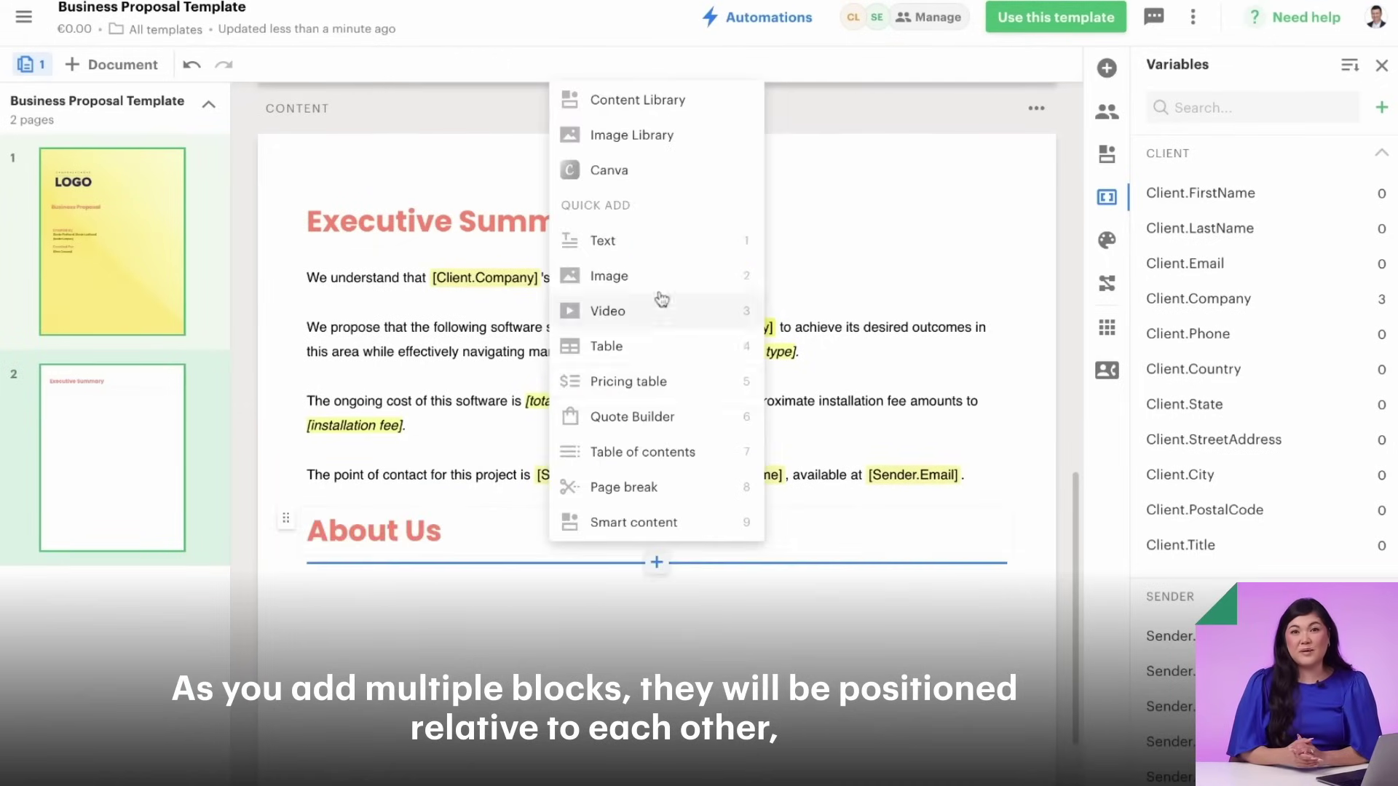
{"action": "left_click", "coordinate": [613, 235]}
{"action": "type", "text": "At [Sender.Company], we have over [number of years] years of experience in the SaaS industry – experience that enables us to find innovative solutions to our clients’ needs and help them close deals more effectively."}
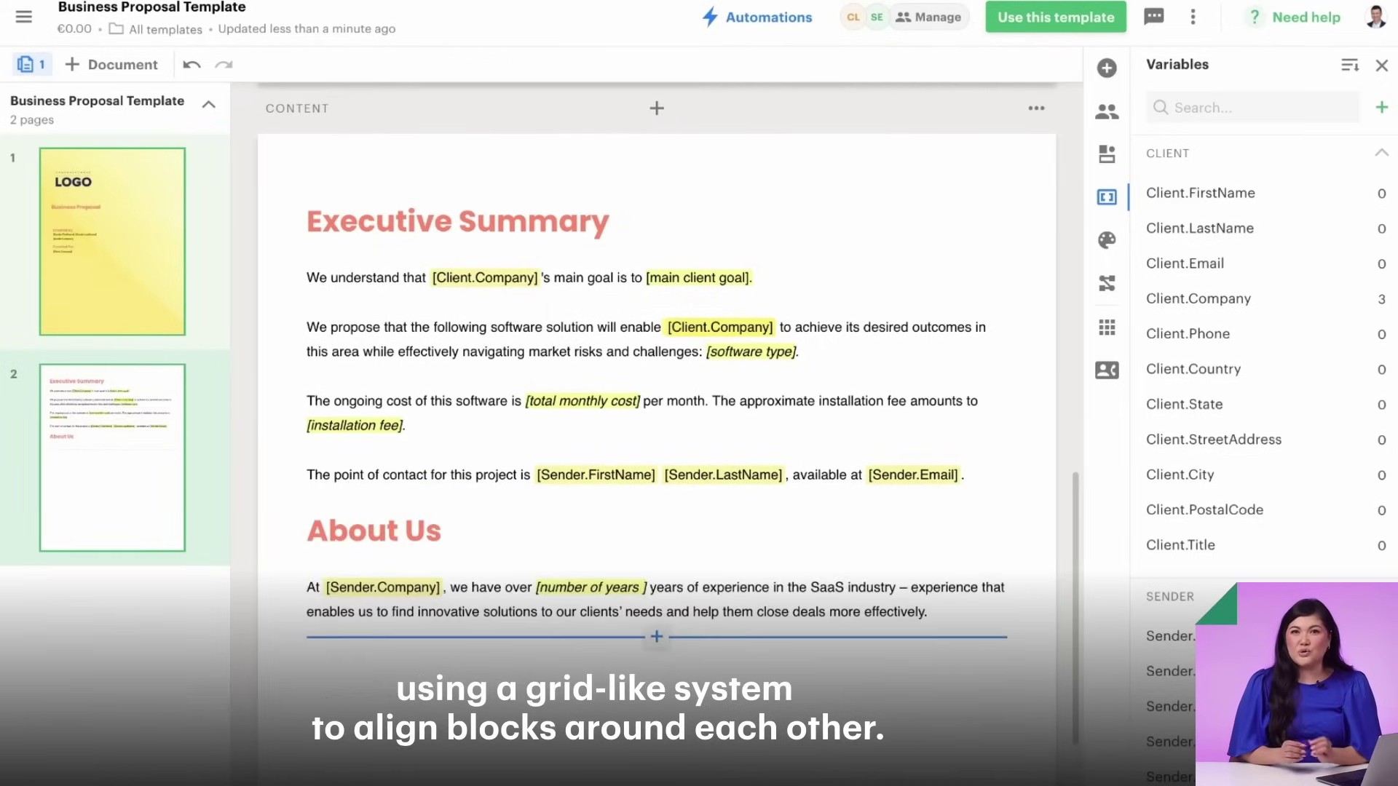
- Place two side-by-side image blocks under About Us and upload the team photos
{"action": "left_click", "coordinate": [1106, 68]}
{"action": "left_click", "coordinate": [1289, 147]}
{"action": "left_click_drag", "start_coordinate": [1289, 146], "coordinate": [837, 433]}
{"action": "left_click", "coordinate": [420, 433]}
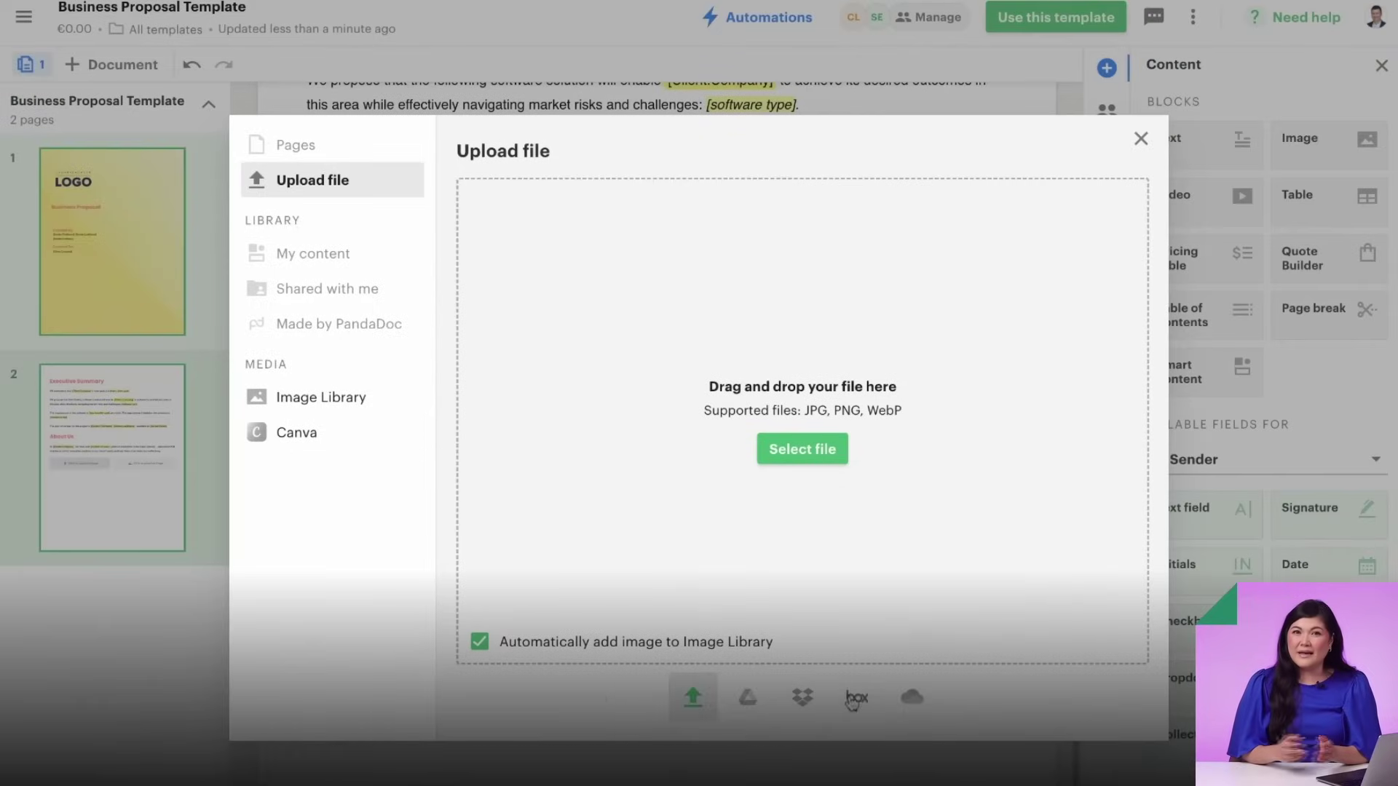
{"action": "left_click", "coordinate": [801, 449]}
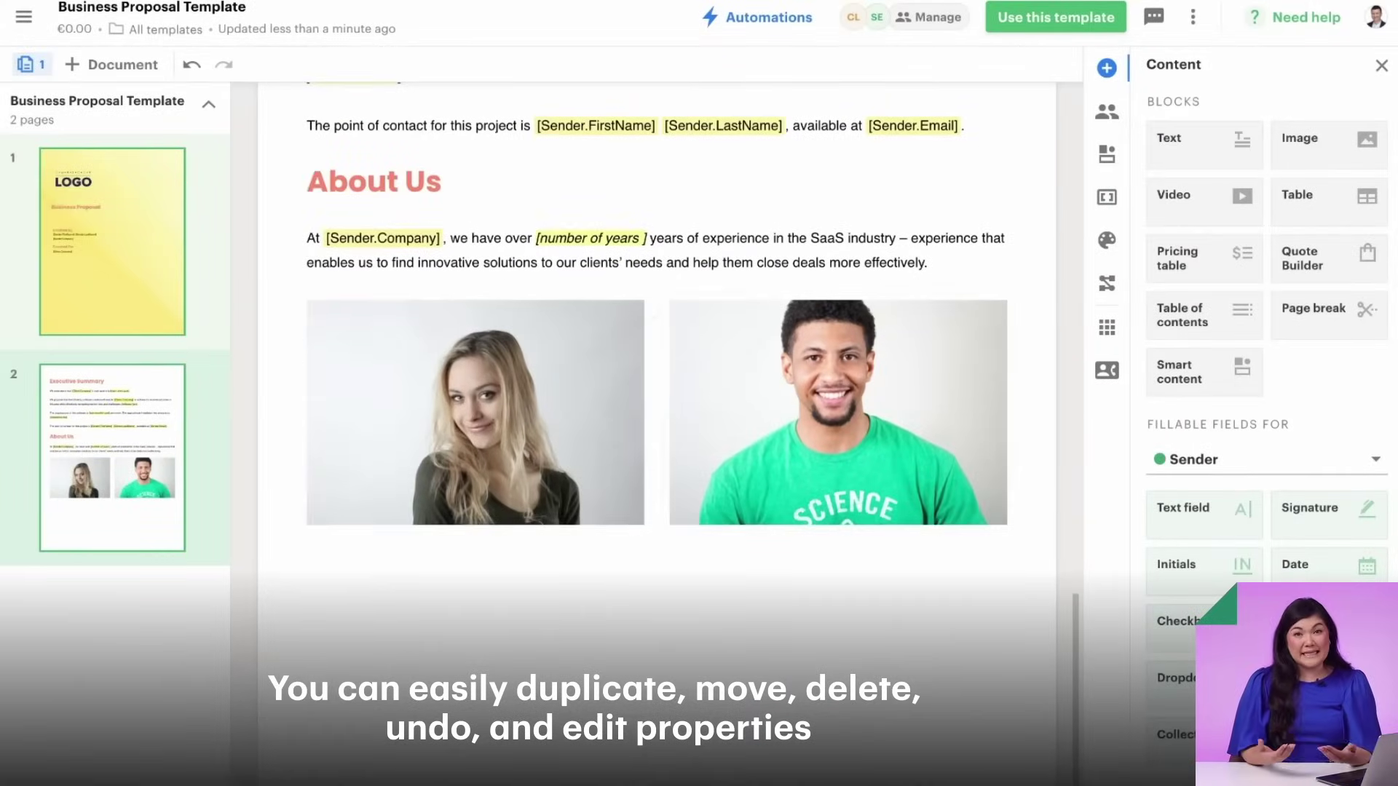
- Add two text boxes below the photos and give both a grey background
{"action": "left_click_drag", "start_coordinate": [1218, 156], "coordinate": [1019, 568]}
{"action": "left_click", "coordinate": [592, 571]}
{"action": "left_click", "coordinate": [508, 516]}
{"action": "left_click", "coordinate": [1367, 135]}
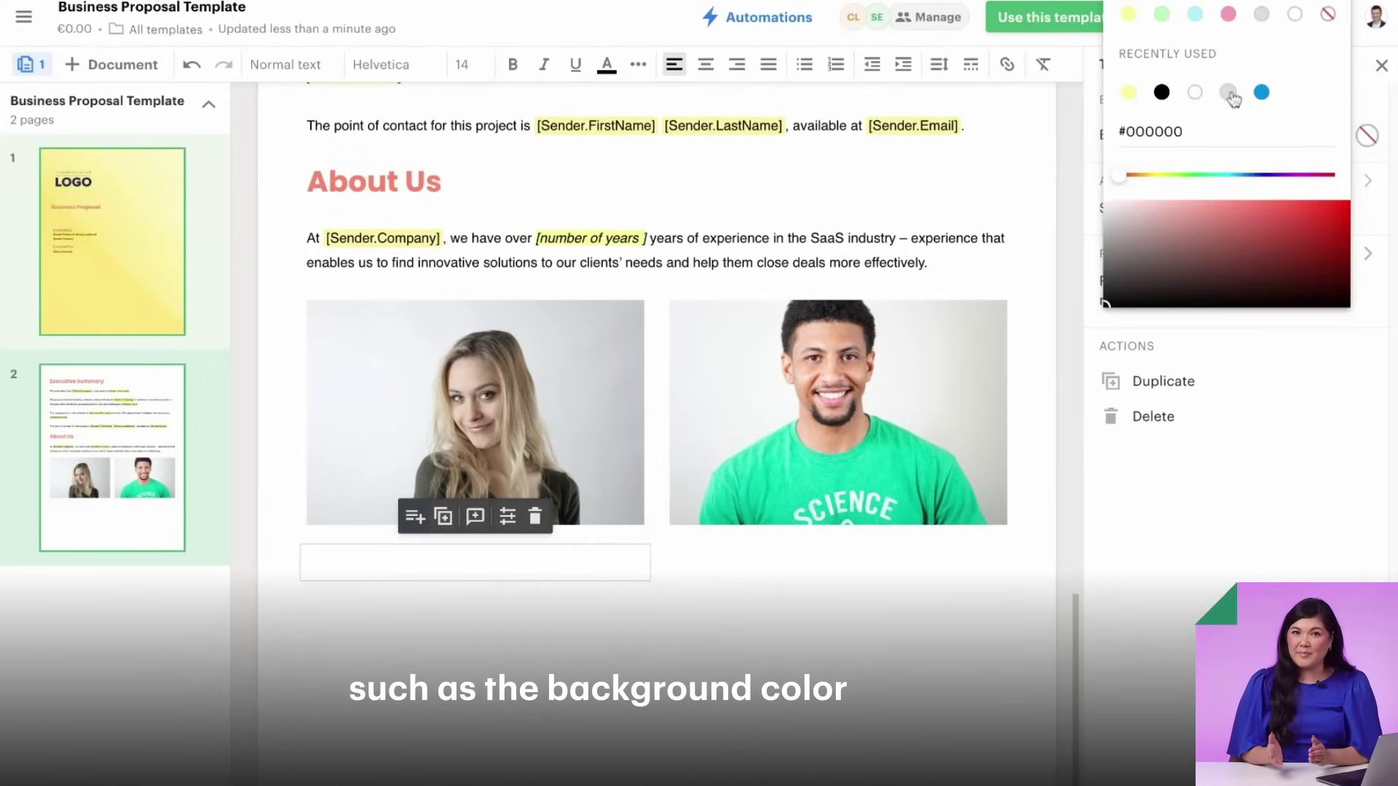
{"action": "left_click", "coordinate": [1228, 92]}
{"action": "left_click", "coordinate": [946, 564]}
{"action": "left_click", "coordinate": [1365, 134]}
{"action": "left_click", "coordinate": [1127, 93]}
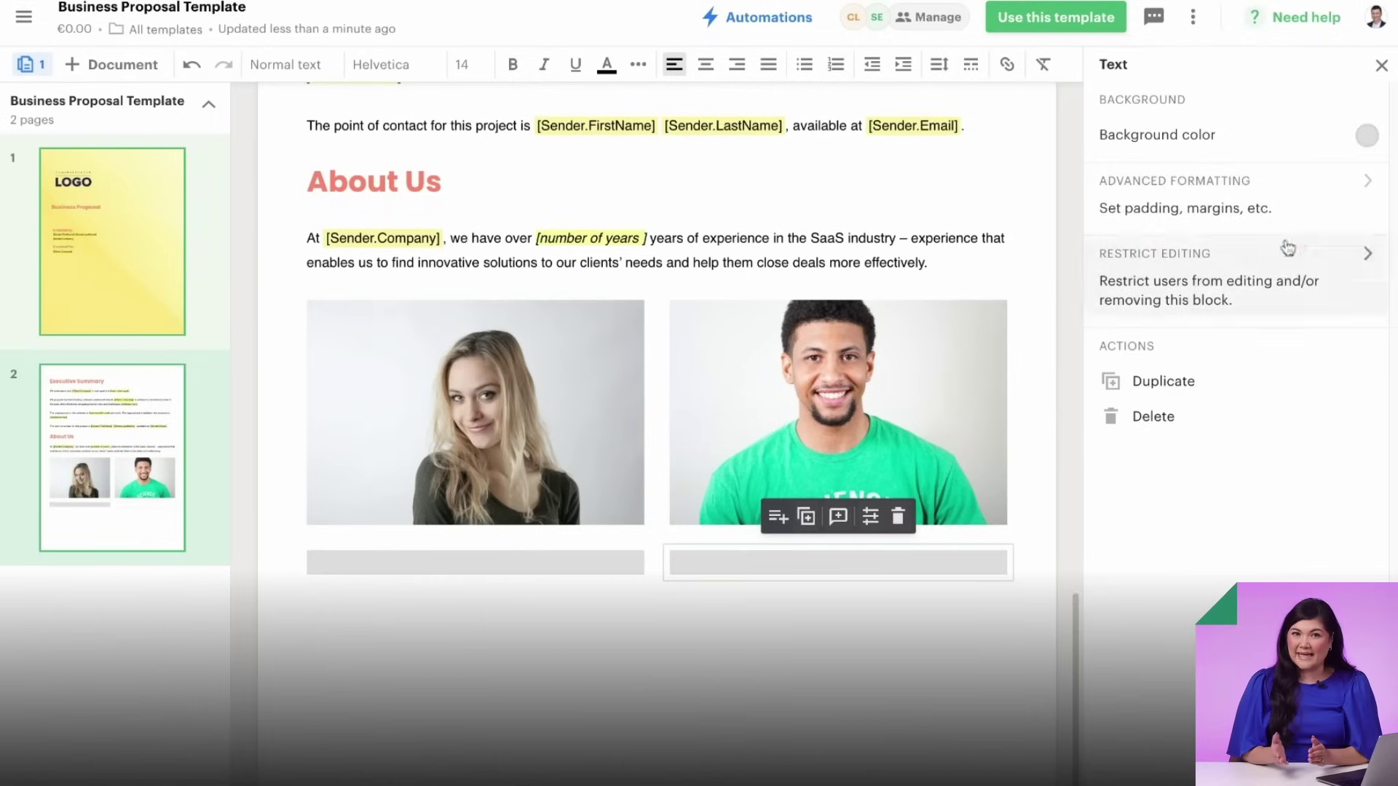
{"action": "left_click", "coordinate": [1262, 214]}
{"action": "left_click", "coordinate": [648, 587]}
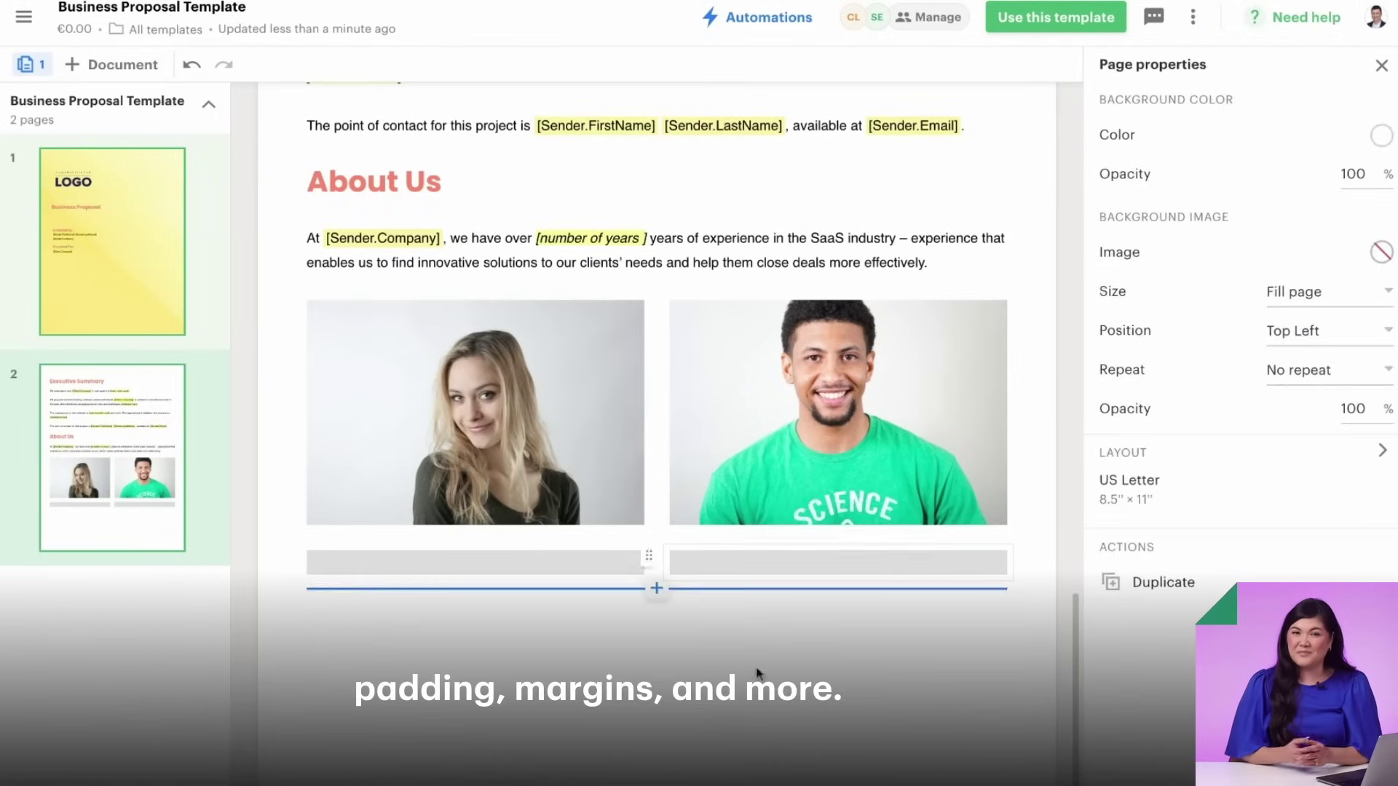
- Type each person's name in the captions, with 'Account Executive' as the right person's title
{"action": "left_click", "coordinate": [343, 563]}
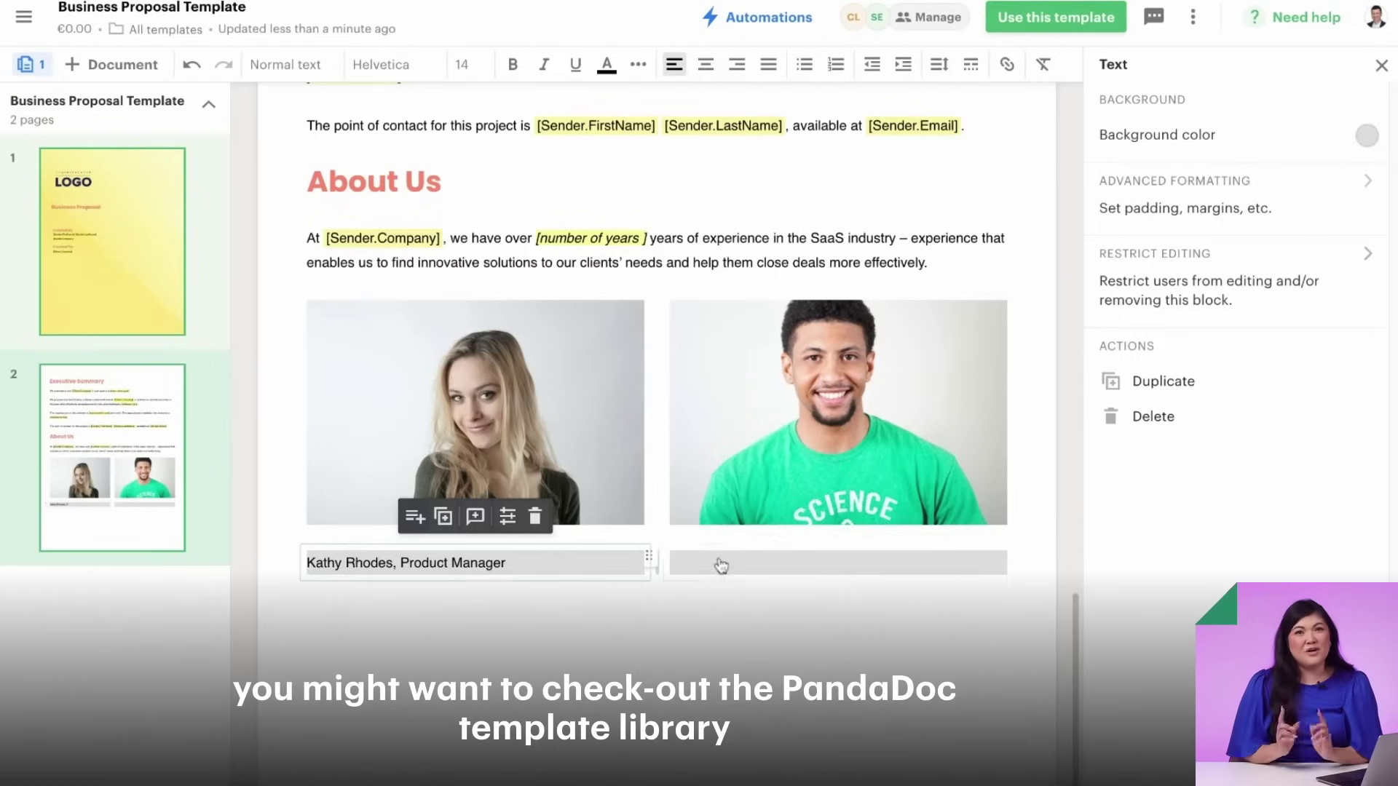
{"action": "left_click", "coordinate": [717, 563]}
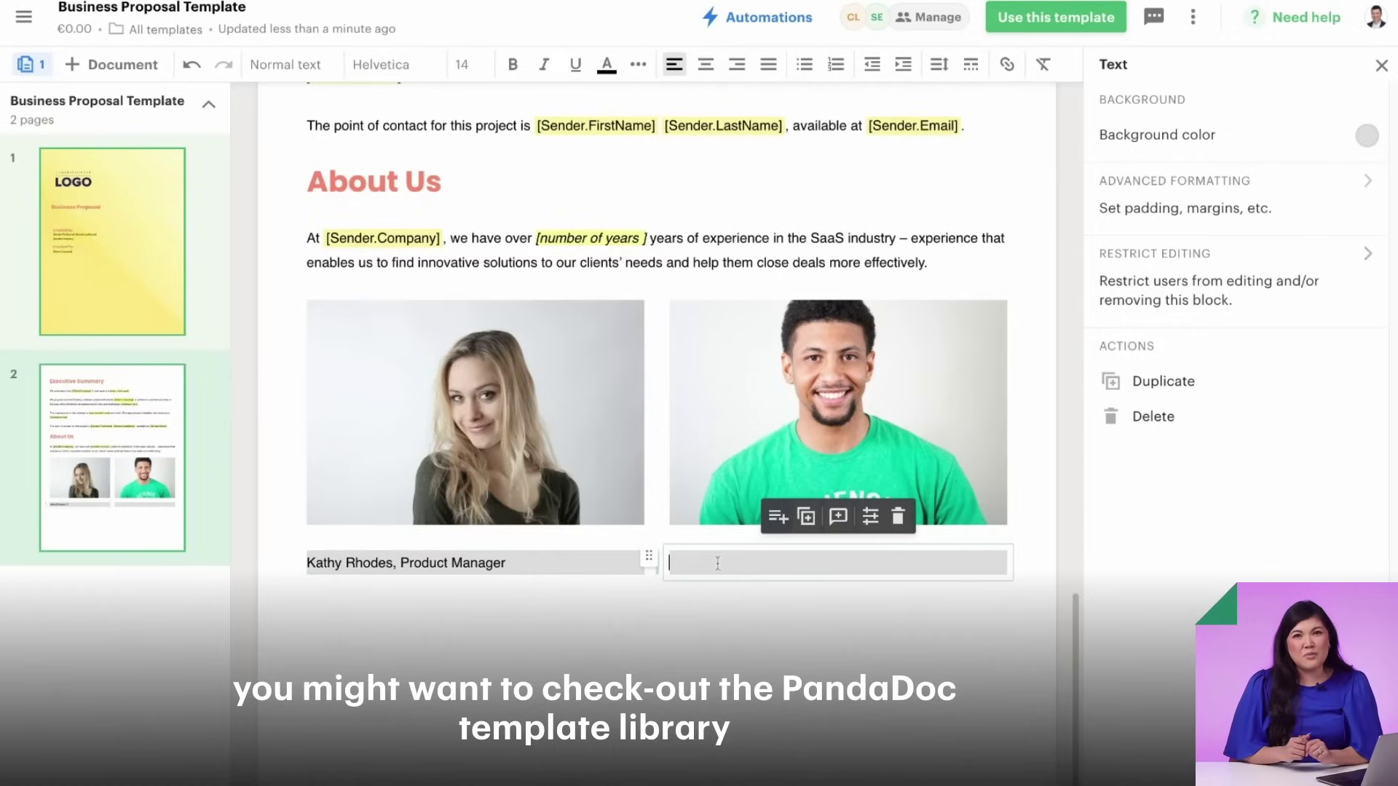
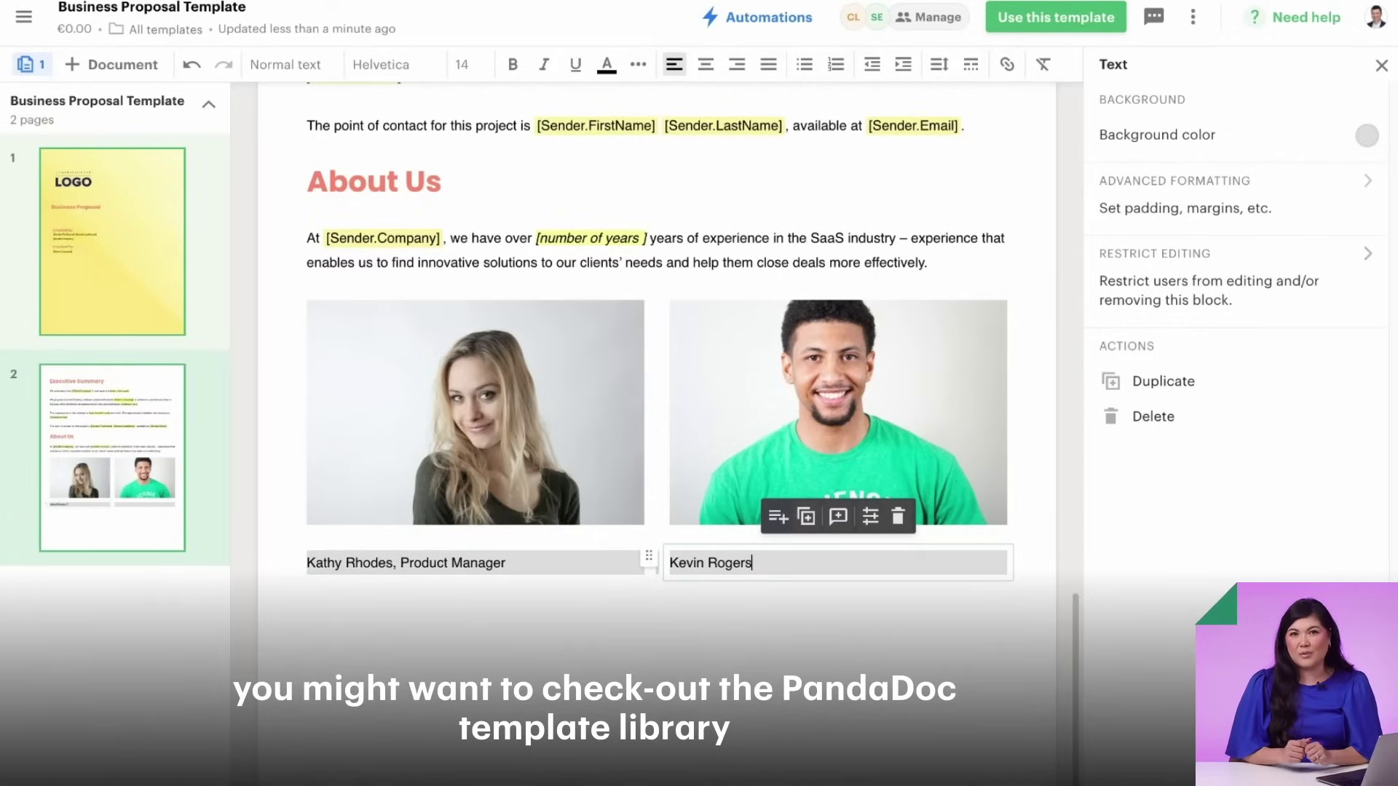
{"action": "type", "text": ", Account Executiv"}
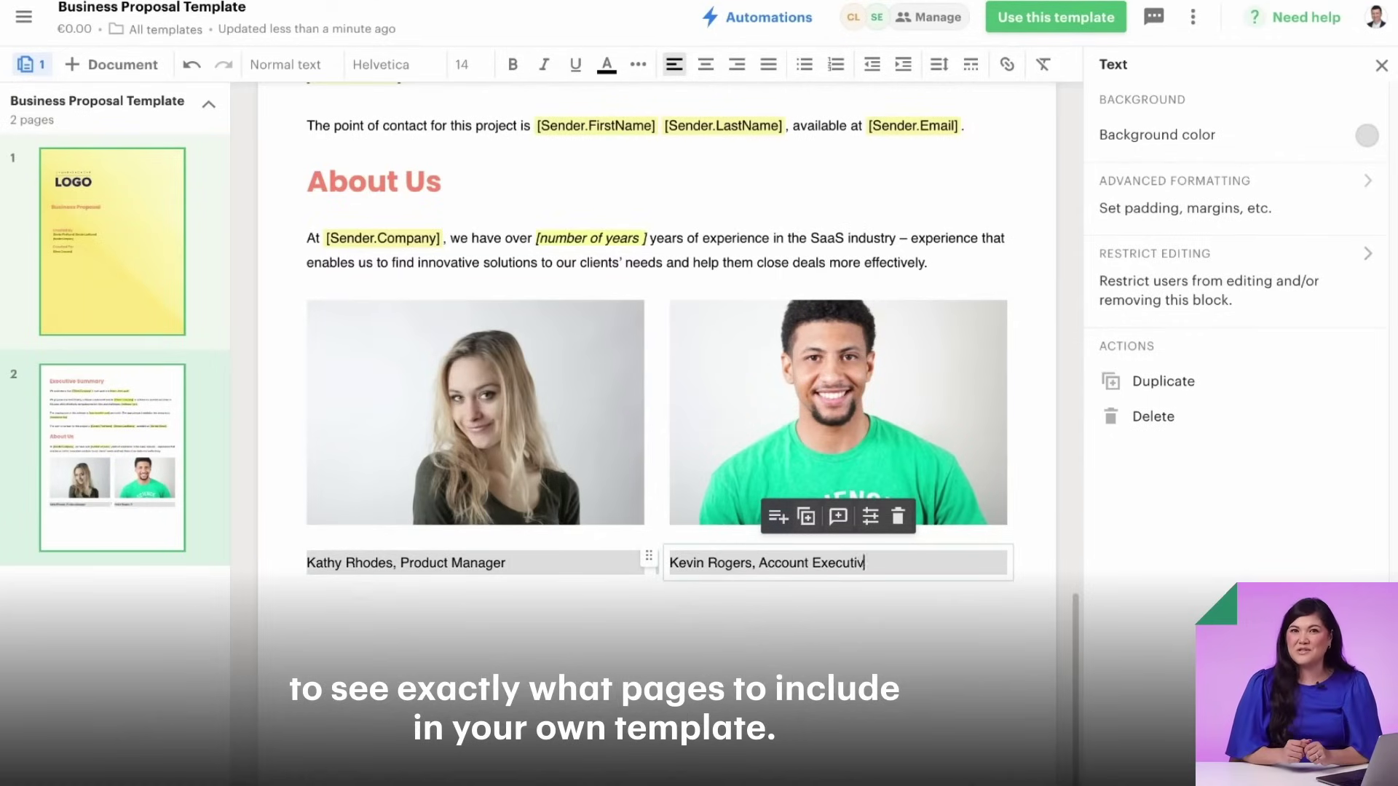
{"action": "type", "text": "e"}
{"action": "left_click", "coordinate": [954, 762]}
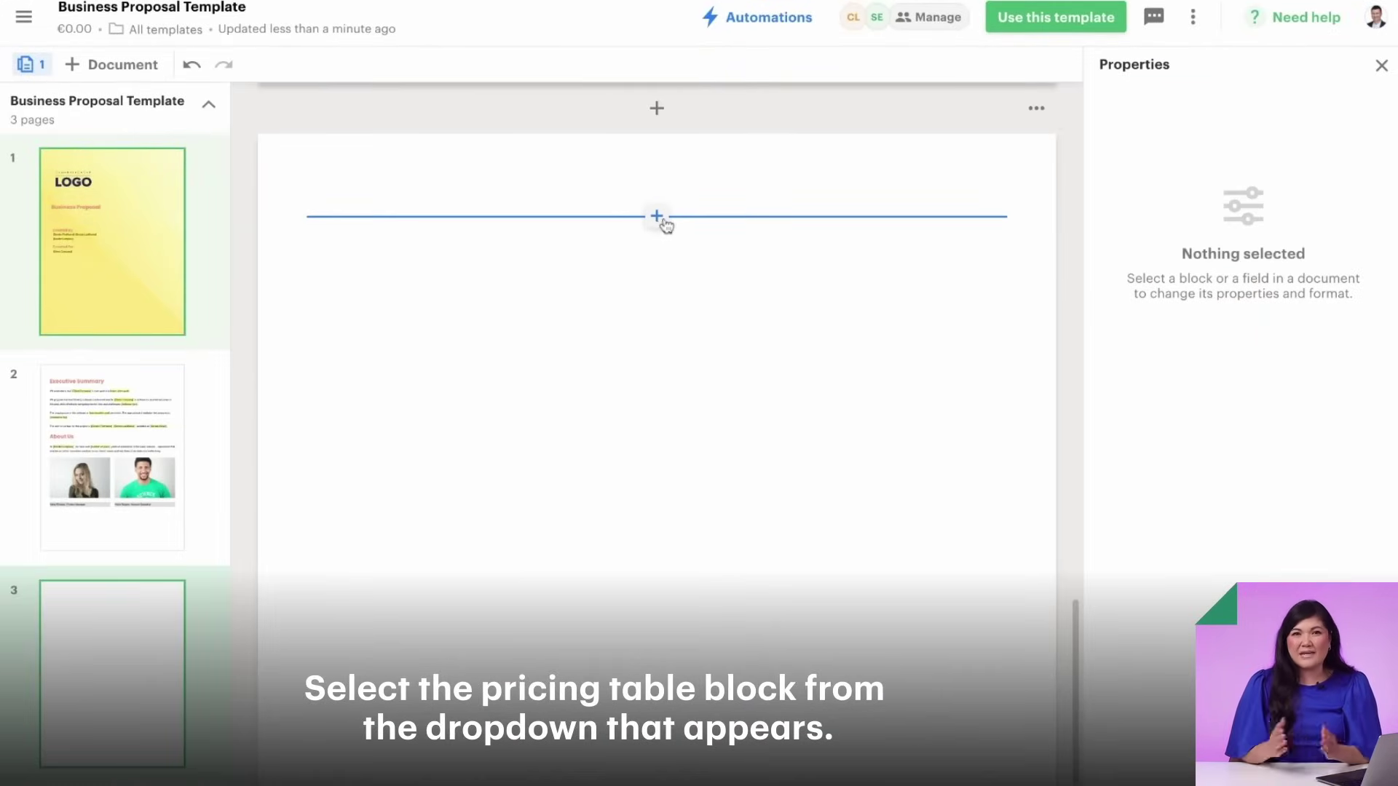
- Bring up the block insert list on the new blank third page
{"action": "left_click", "coordinate": [664, 222]}
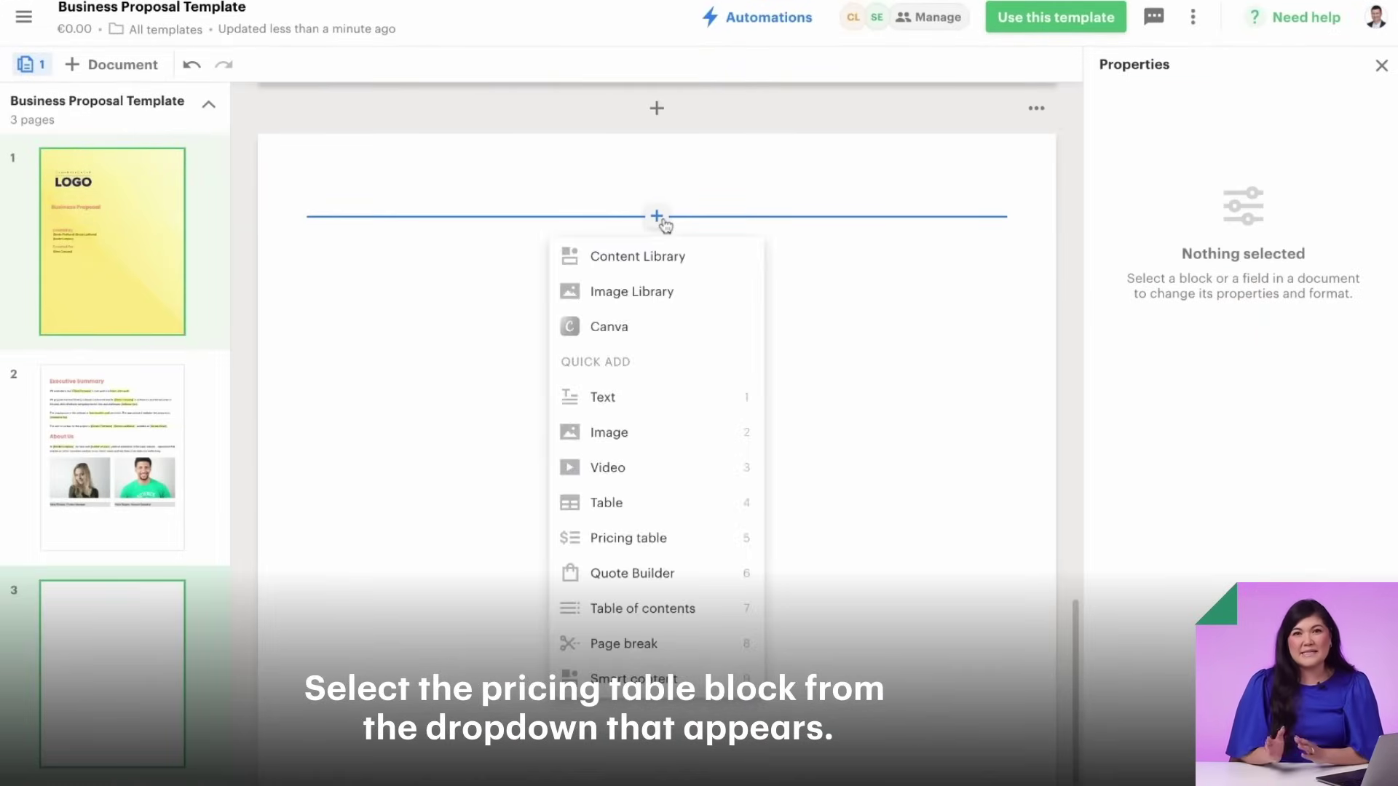
- Insert a pricing table on page three and set up its data merge from Properties
{"action": "left_click", "coordinate": [632, 539]}
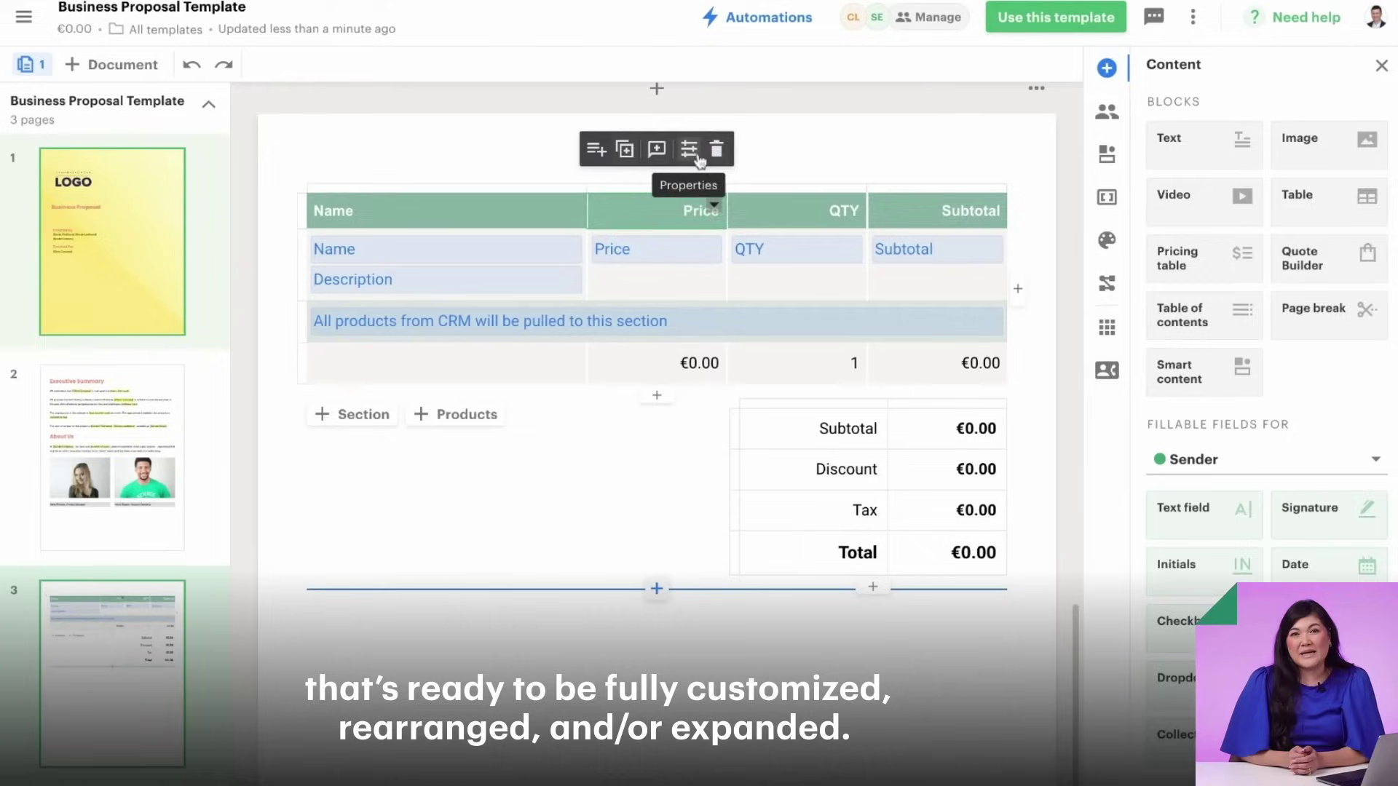
{"action": "left_click", "coordinate": [699, 160]}
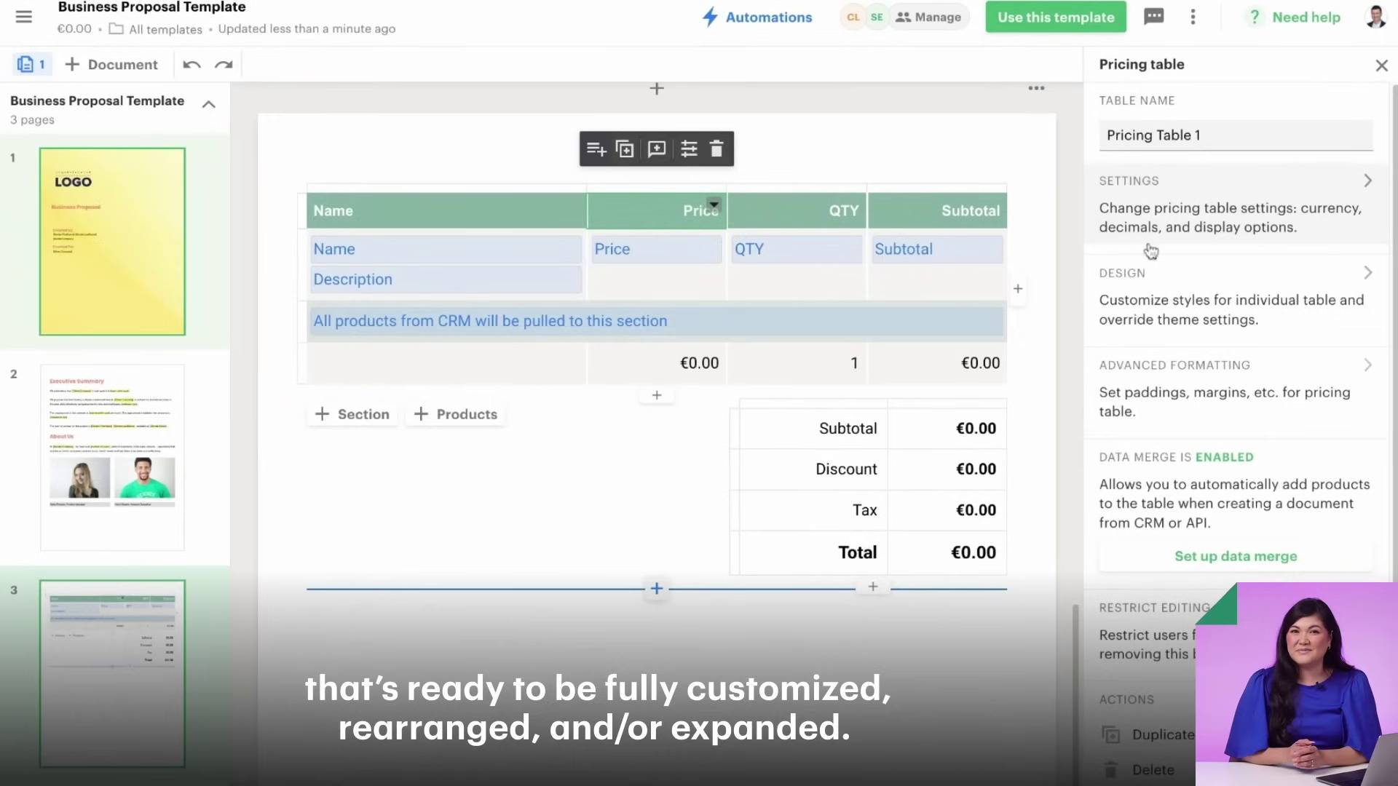
{"action": "left_click", "coordinate": [1164, 559]}
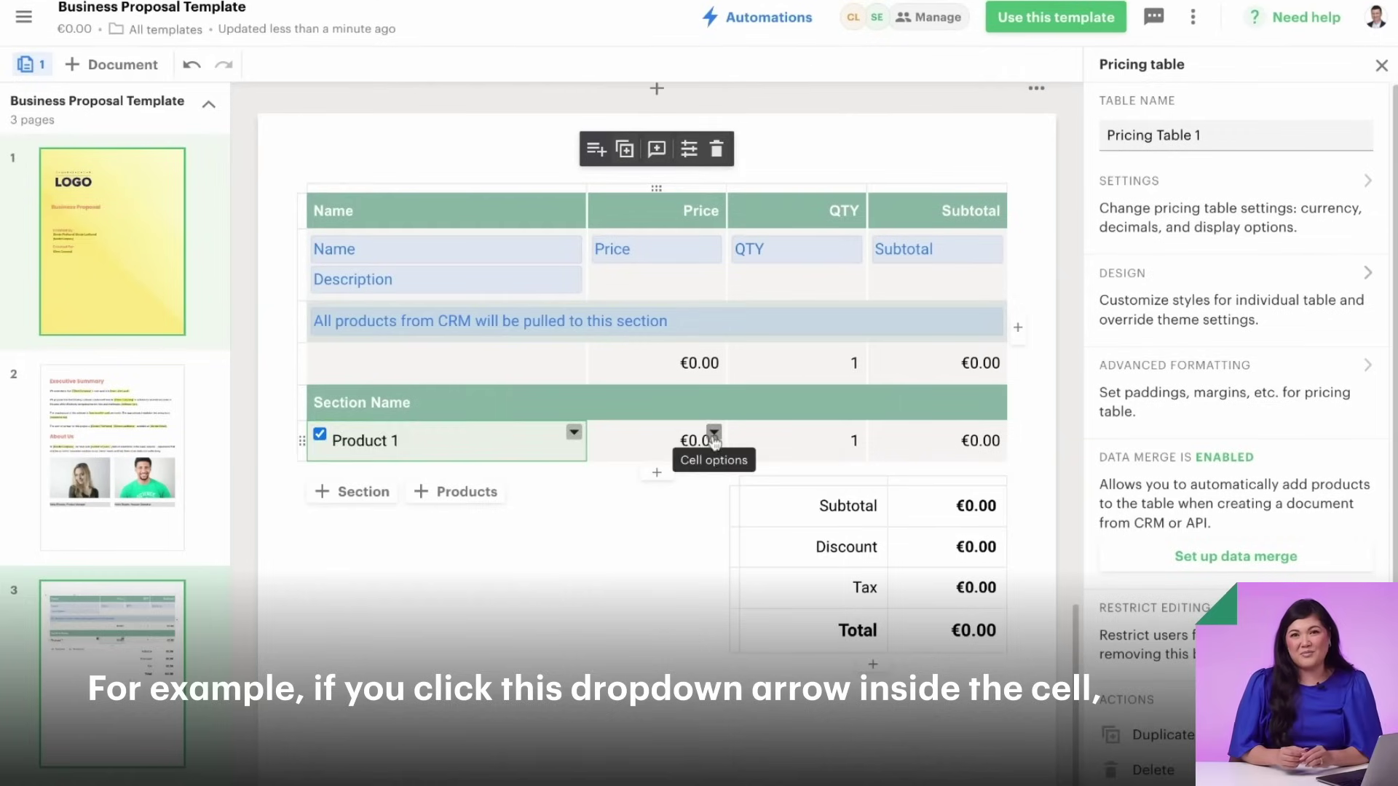
{"action": "left_click", "coordinate": [714, 433]}
- Enable recipient quantity editing for Product 1, price it at €100.00 and set quantity 3
{"action": "mouse_move", "coordinate": [720, 466]}
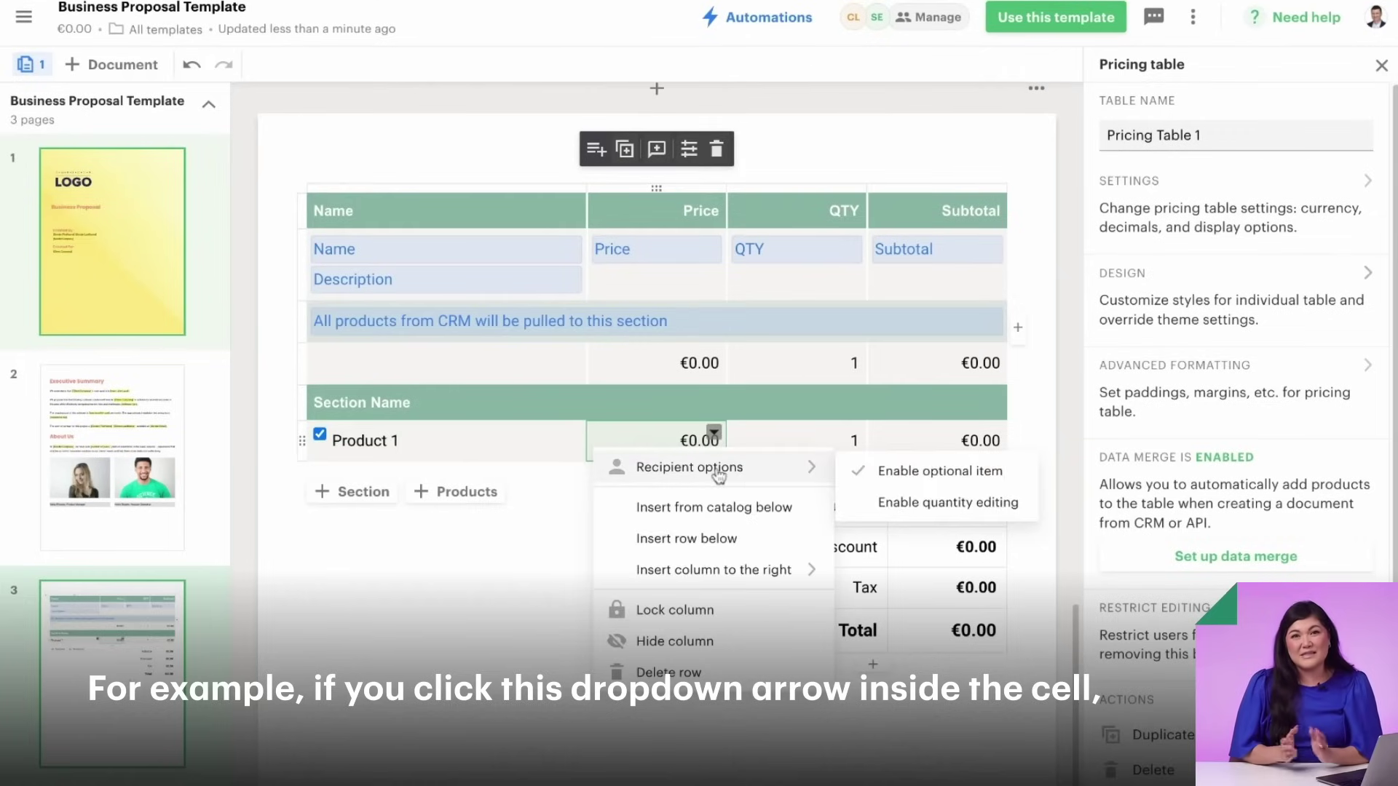
{"action": "left_click", "coordinate": [936, 514]}
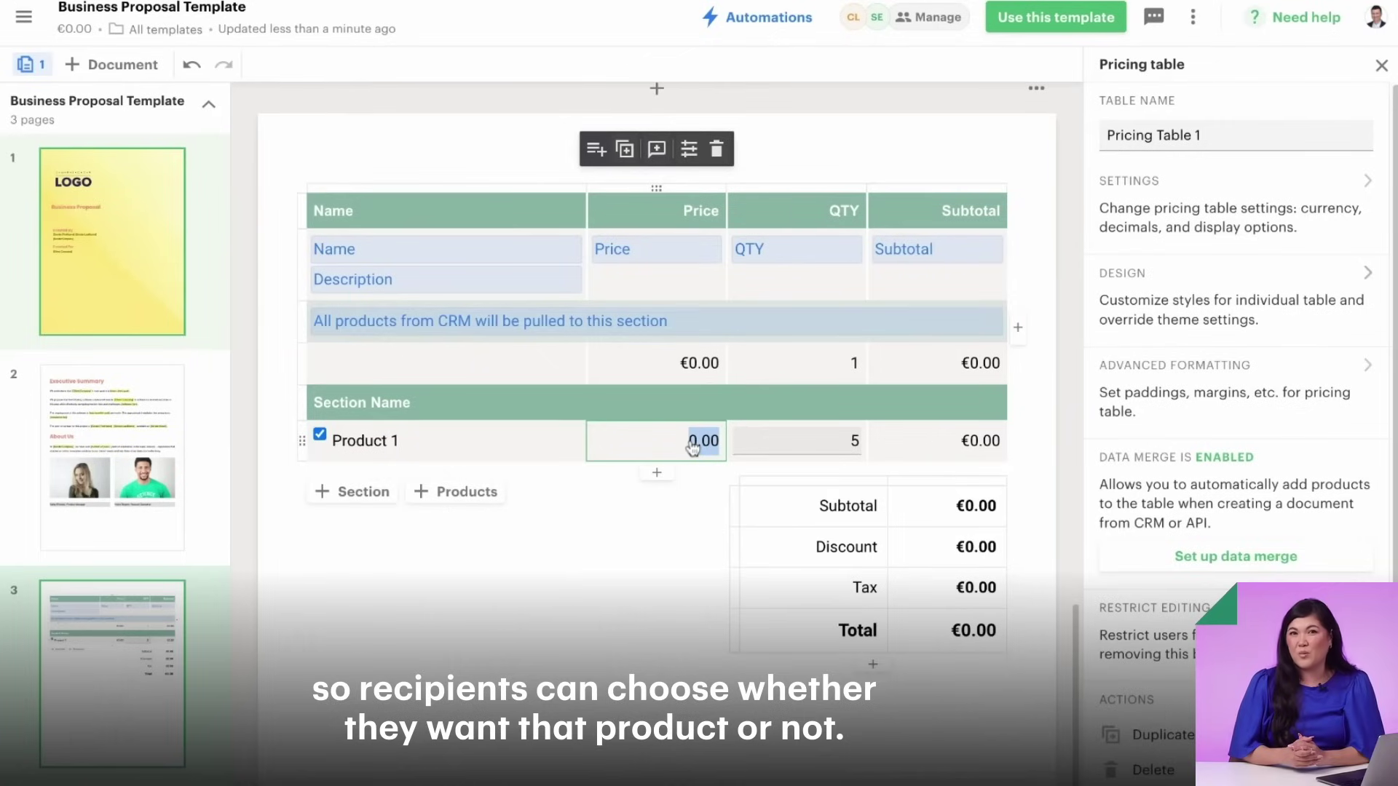
{"action": "key", "text": "Return"}
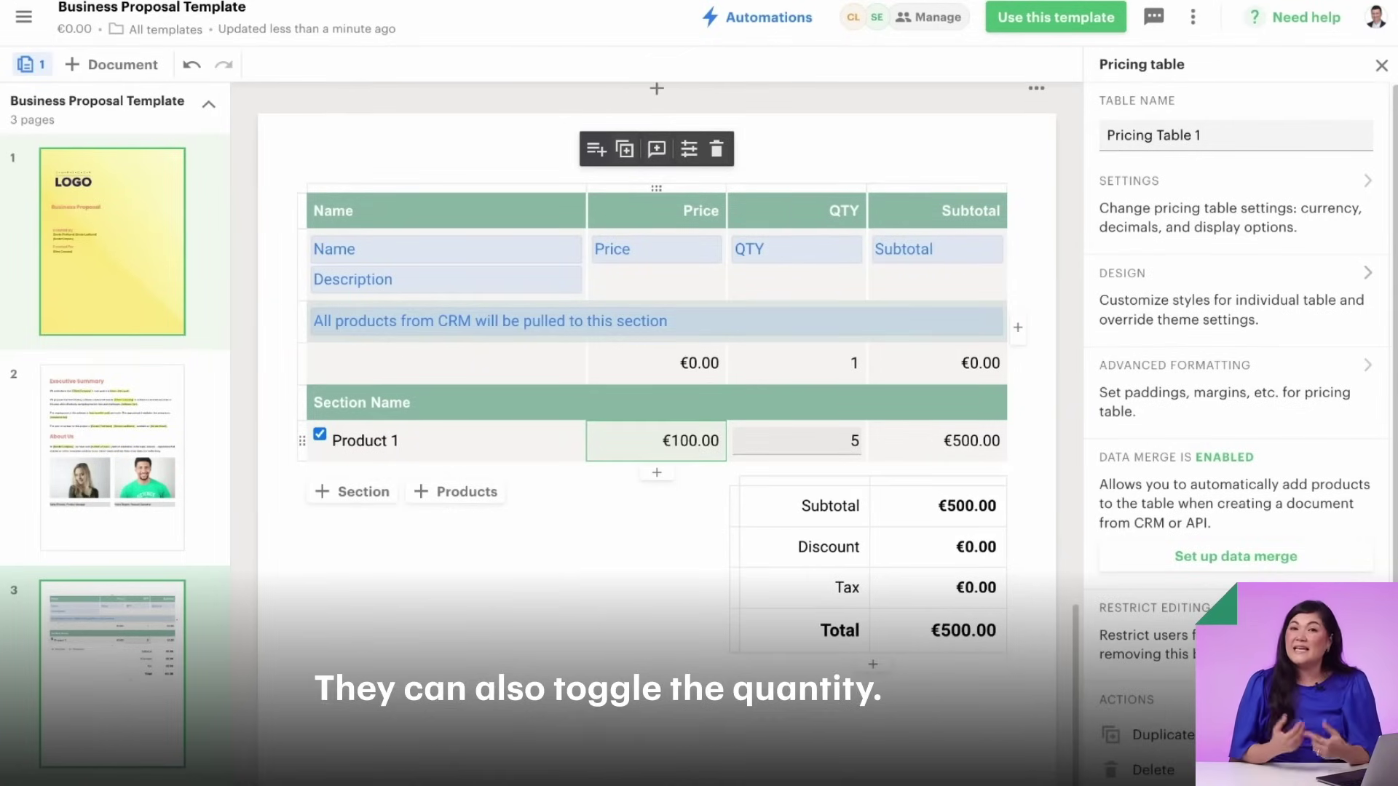
{"action": "left_click", "coordinate": [856, 450]}
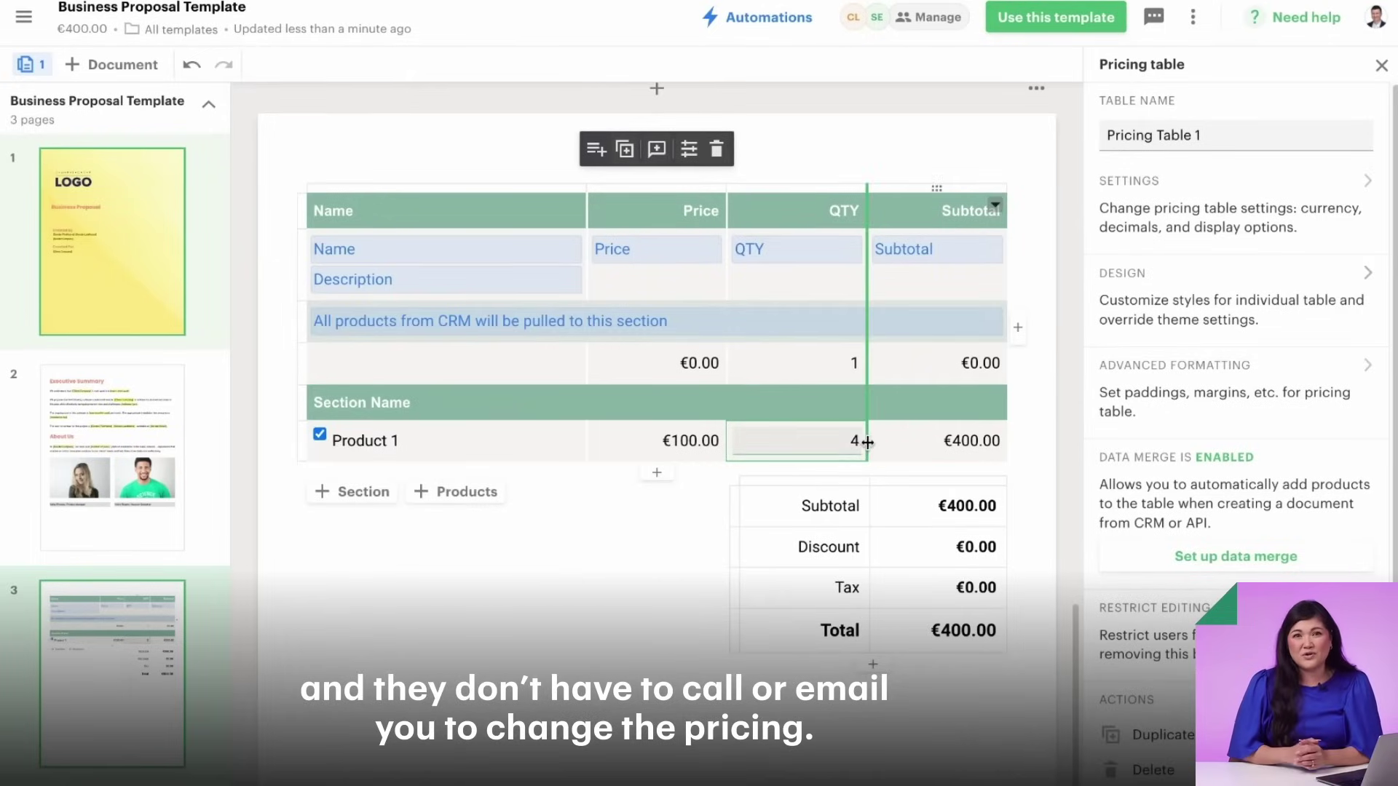
{"action": "left_click", "coordinate": [685, 768]}
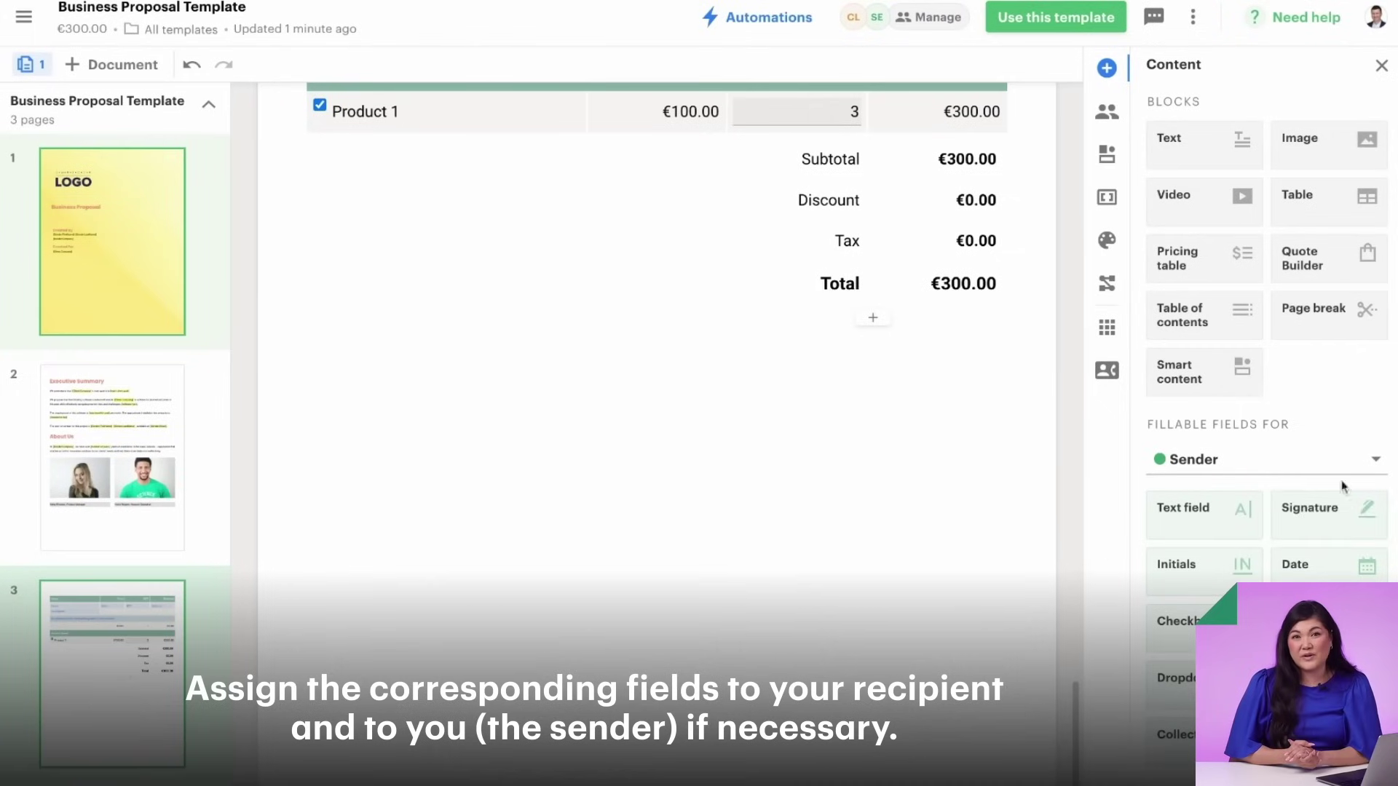
- Place a signature and date field below the pricing table and assign both to Client
{"action": "mouse_move", "coordinate": [1342, 509]}
{"action": "left_mouse_down"}
{"action": "mouse_move", "coordinate": [855, 522]}
{"action": "mouse_move", "coordinate": [435, 455]}
{"action": "left_mouse_up"}
{"action": "mouse_move", "coordinate": [1320, 570]}
{"action": "left_mouse_down"}
{"action": "mouse_move", "coordinate": [436, 571]}
{"action": "mouse_move", "coordinate": [421, 553]}
{"action": "left_mouse_up"}
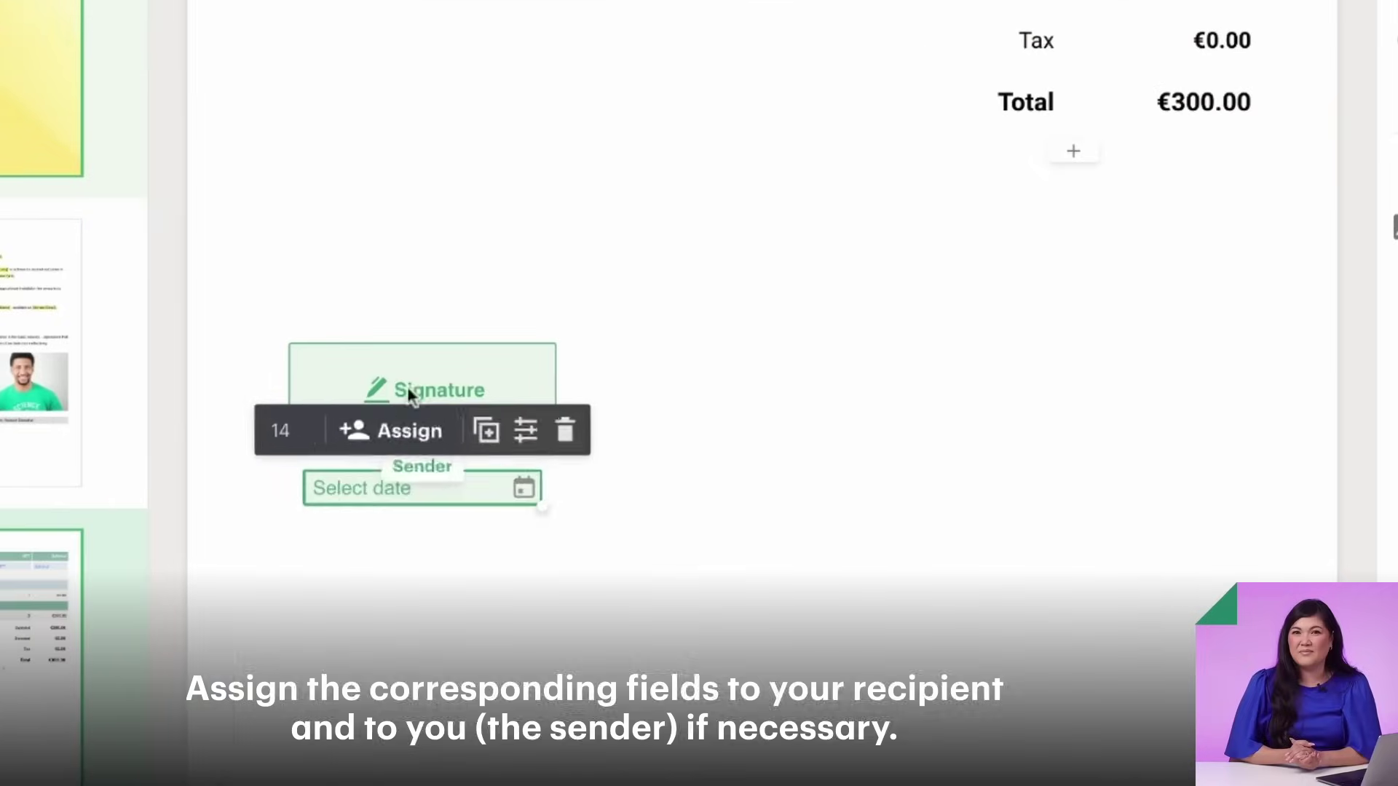
{"action": "left_click", "coordinate": [399, 430]}
{"action": "left_click", "coordinate": [400, 452]}
{"action": "left_click", "coordinate": [416, 388]}
{"action": "left_click", "coordinate": [368, 303]}
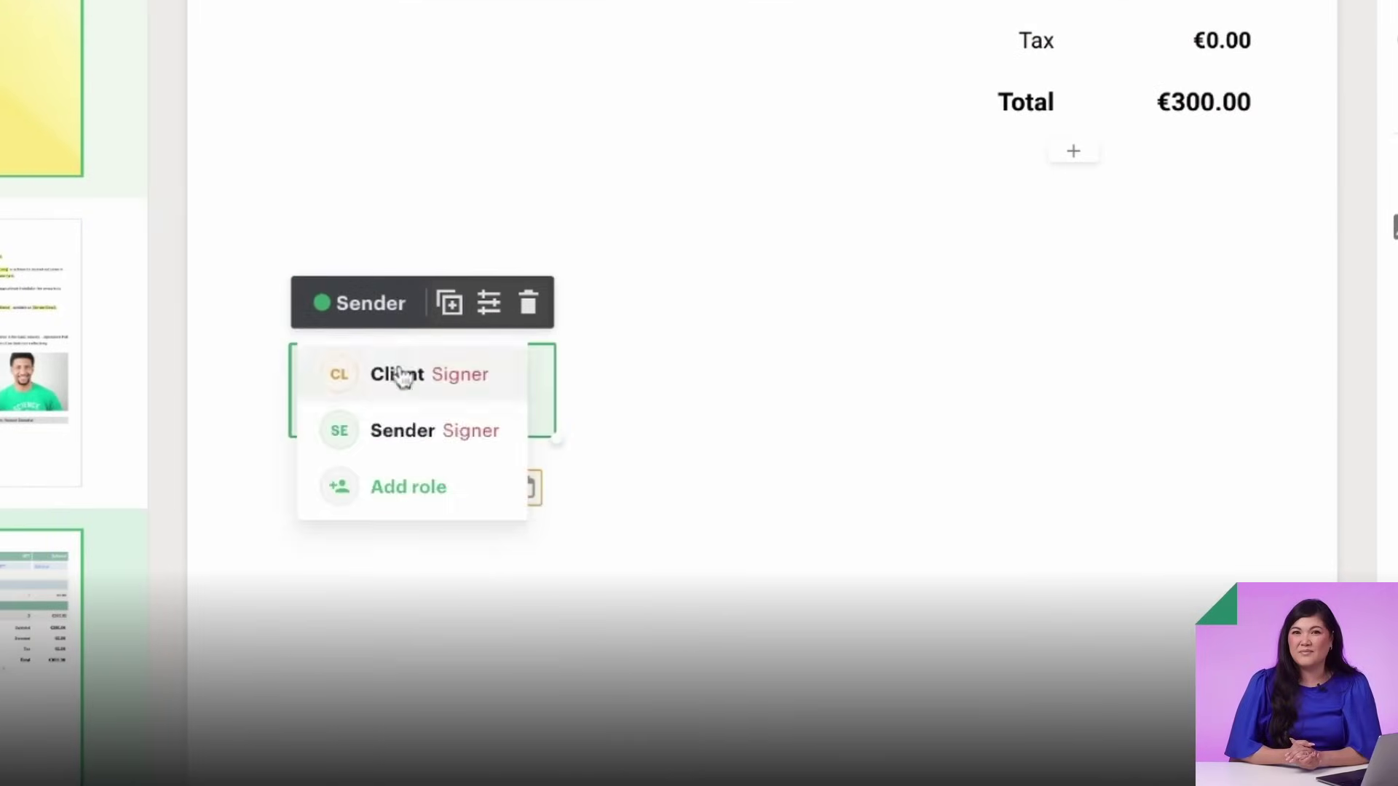
{"action": "left_click", "coordinate": [399, 374]}
- Add a second signature and date field pair to the right for the Sender
{"action": "left_click_drag", "start_coordinate": [1347, 515], "coordinate": [799, 486]}
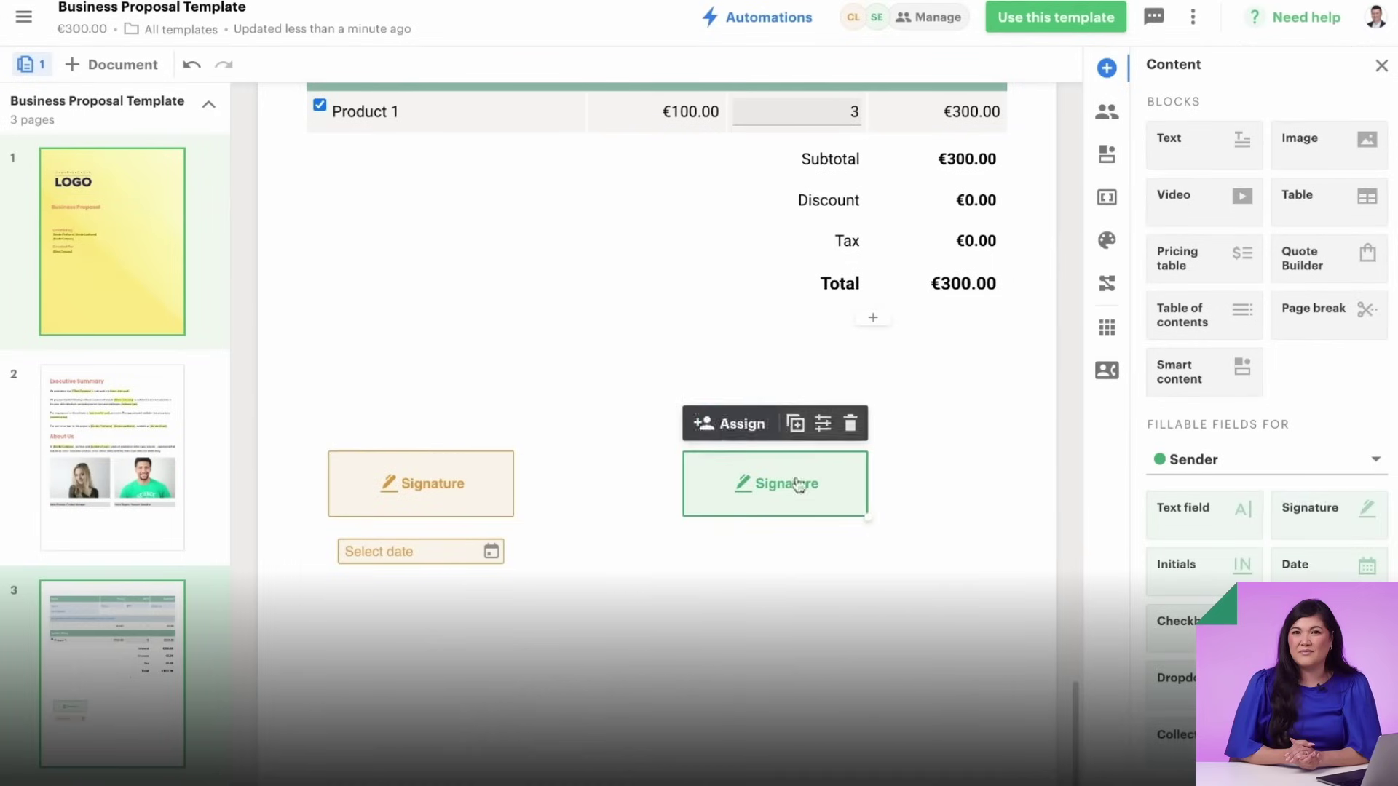
{"action": "left_click_drag", "start_coordinate": [1302, 567], "coordinate": [774, 554]}
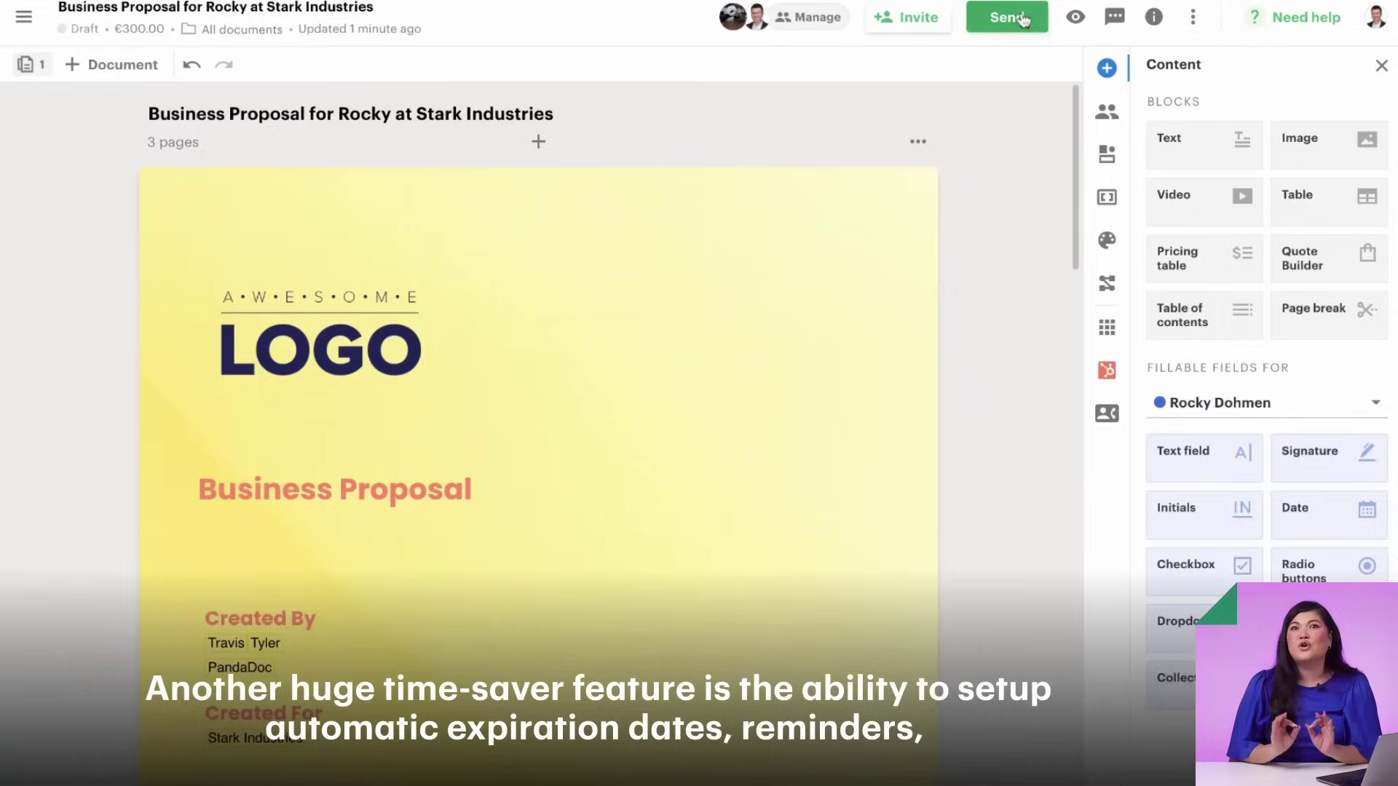
{"action": "left_click", "coordinate": [1014, 18]}
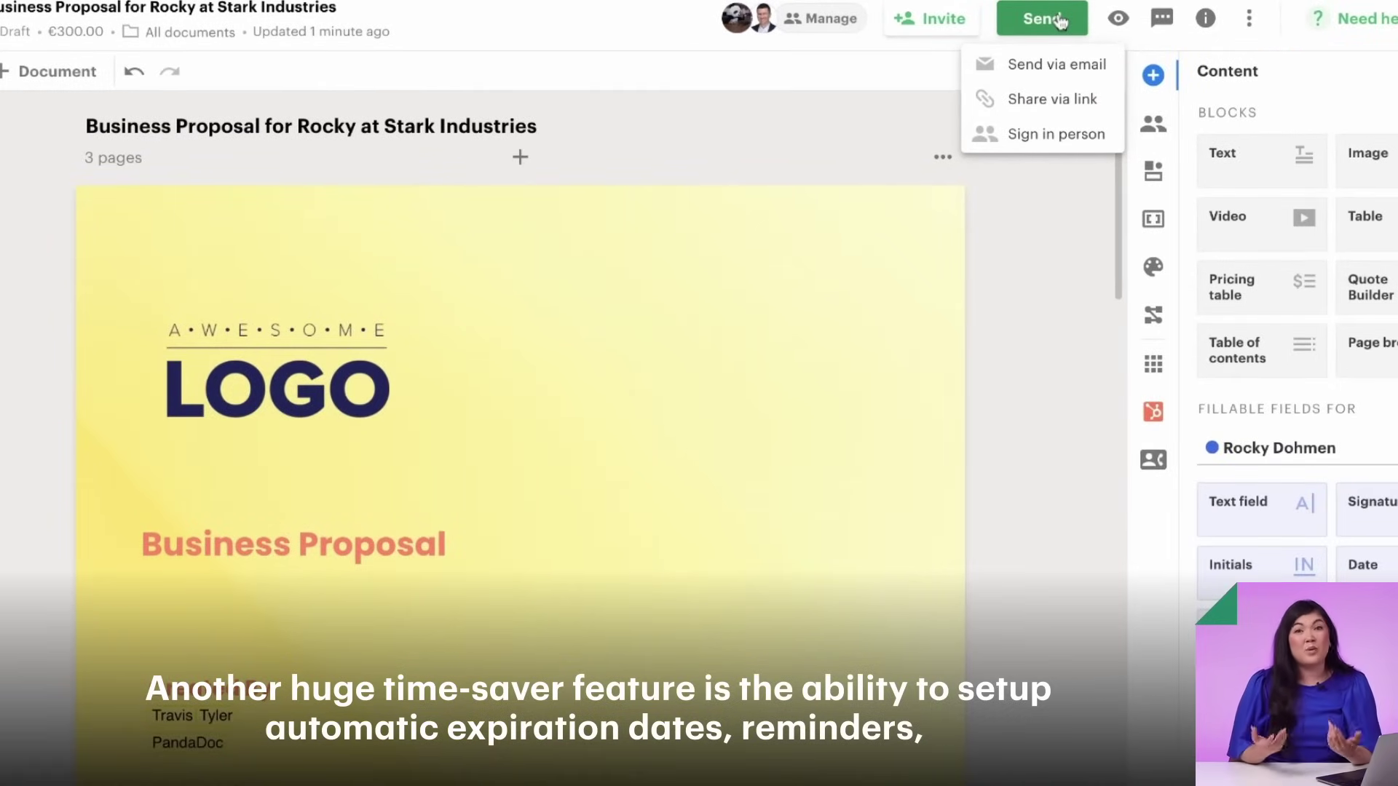
- Schedule the first email reminder to signers for 5 days after sending
{"action": "left_click", "coordinate": [1055, 65]}
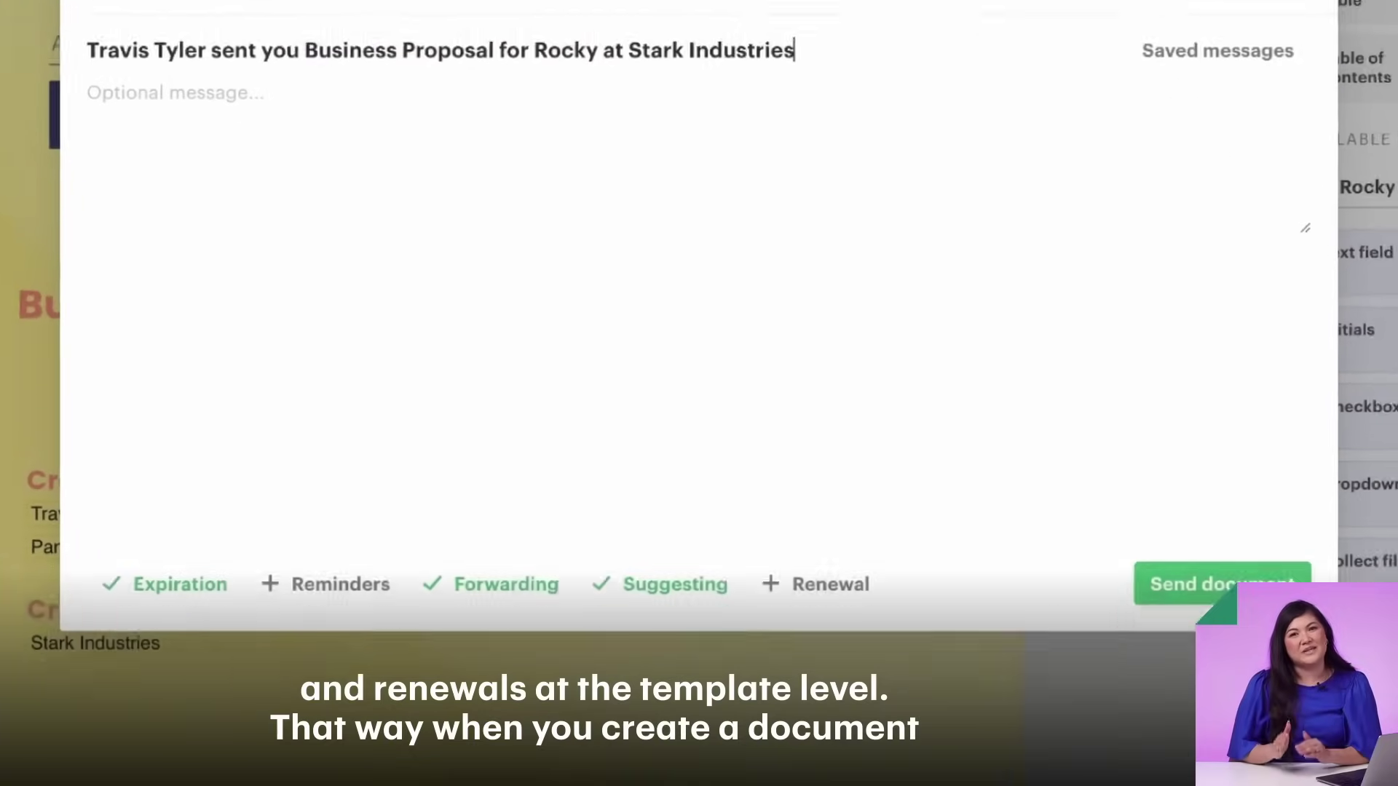
{"action": "left_click", "coordinate": [363, 588]}
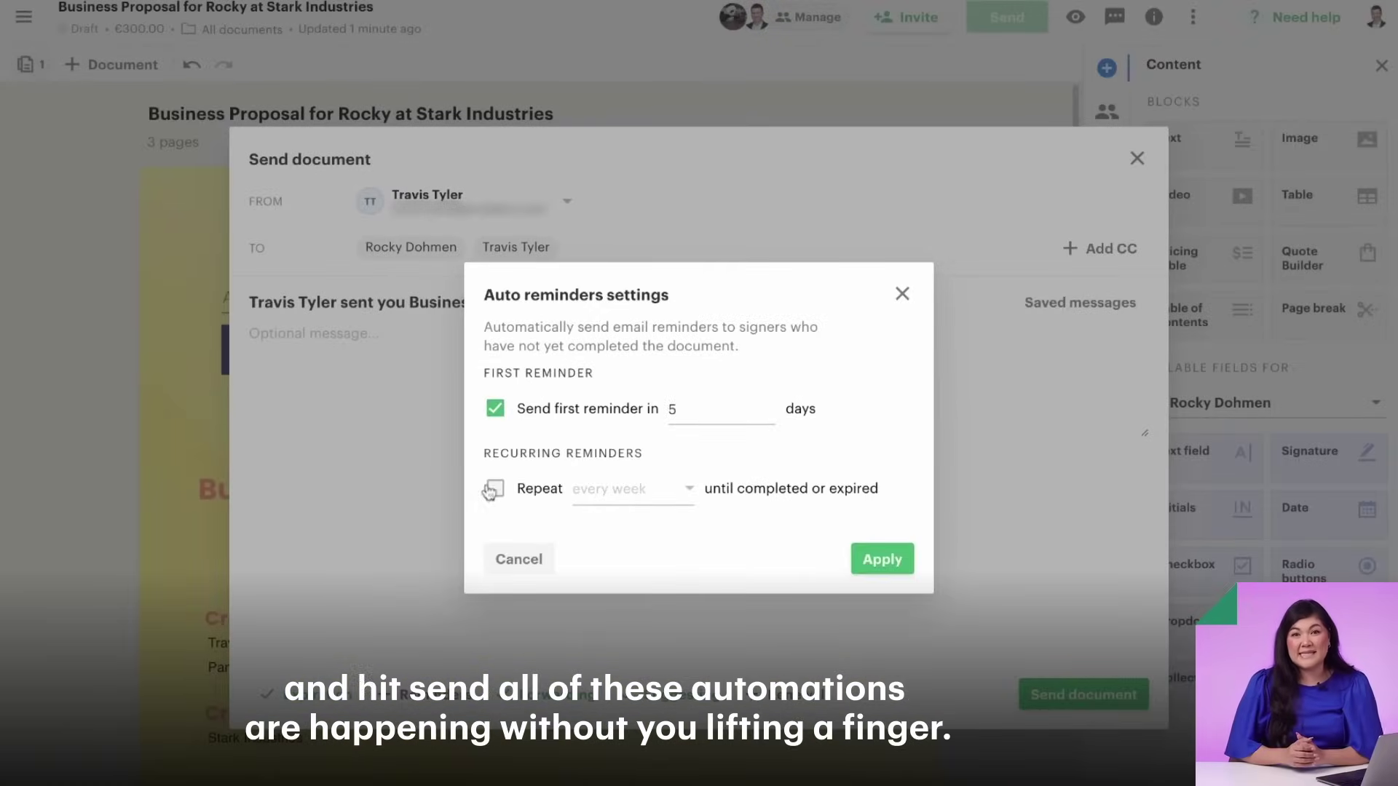
{"action": "left_click", "coordinate": [856, 554]}
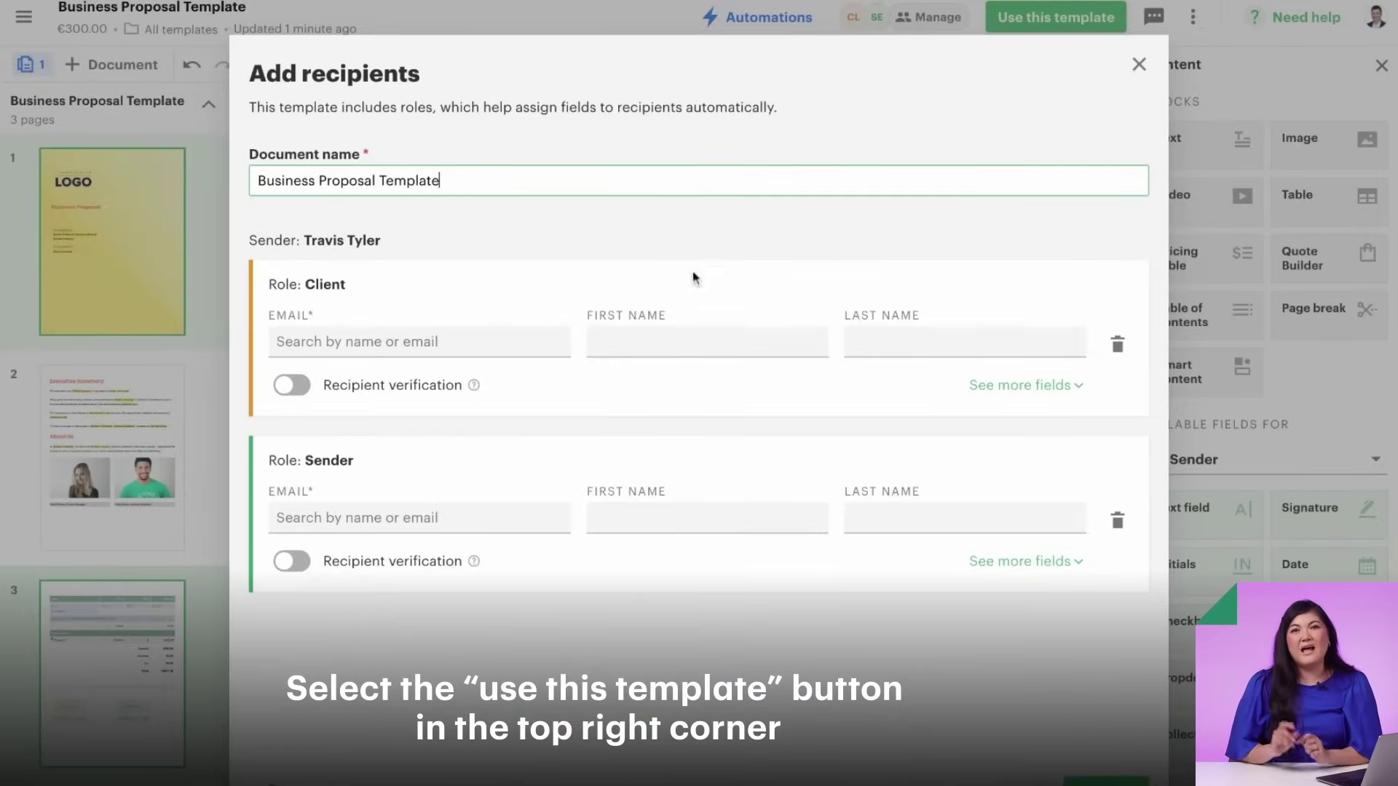
- Assign the searched client contact to the Client role and your own account to Sender
{"action": "left_click", "coordinate": [291, 343]}
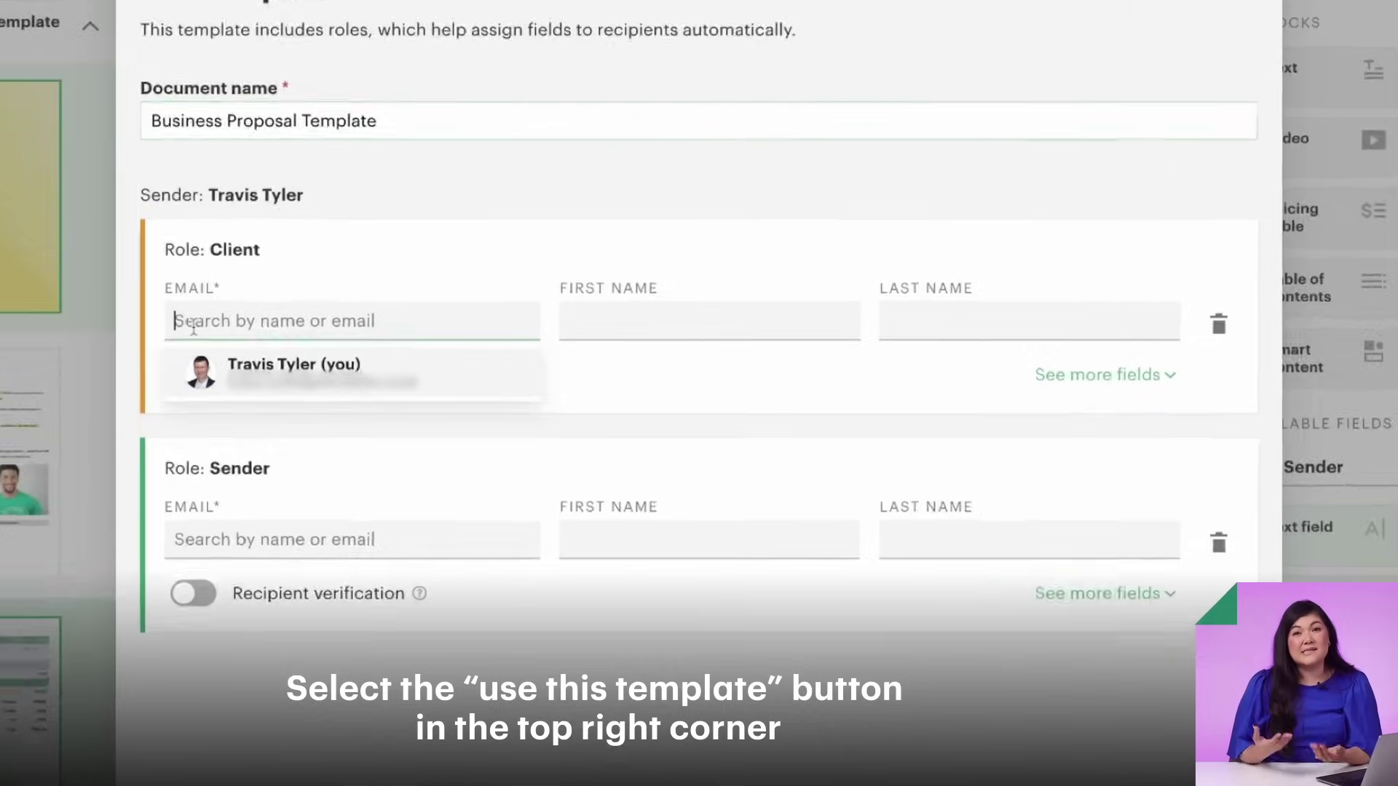
{"action": "type", "text": "Rocky"}
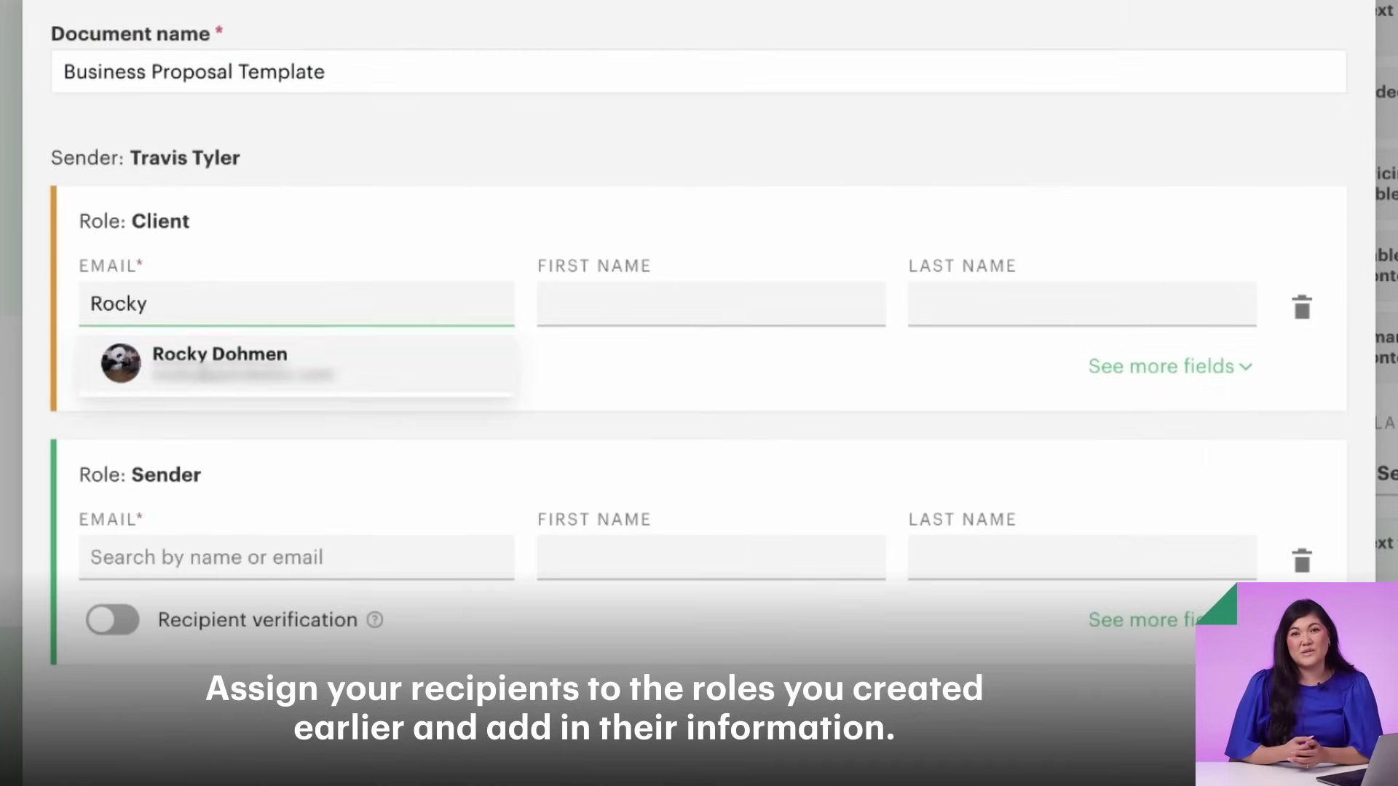
{"action": "left_click", "coordinate": [138, 368]}
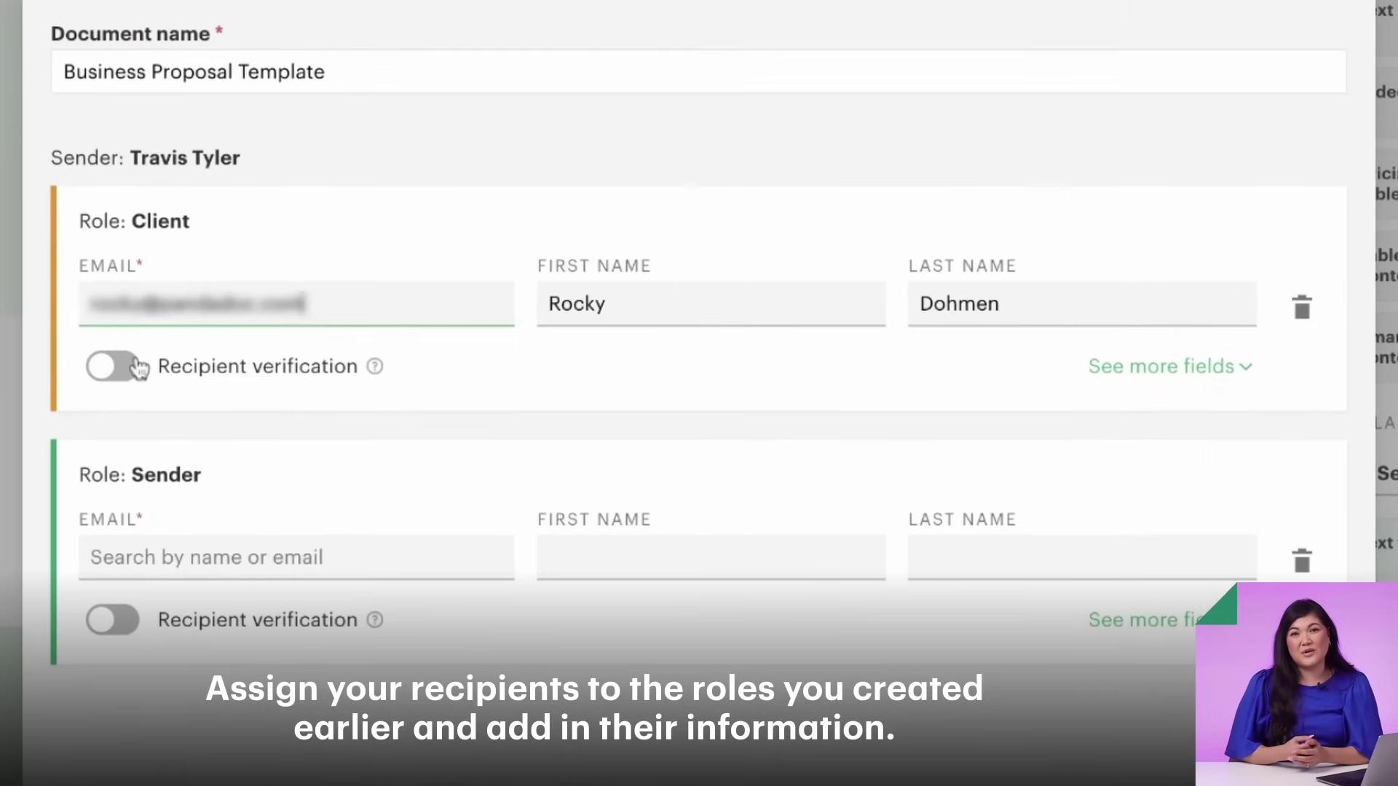
{"action": "left_click", "coordinate": [138, 558]}
{"action": "left_click", "coordinate": [156, 611]}
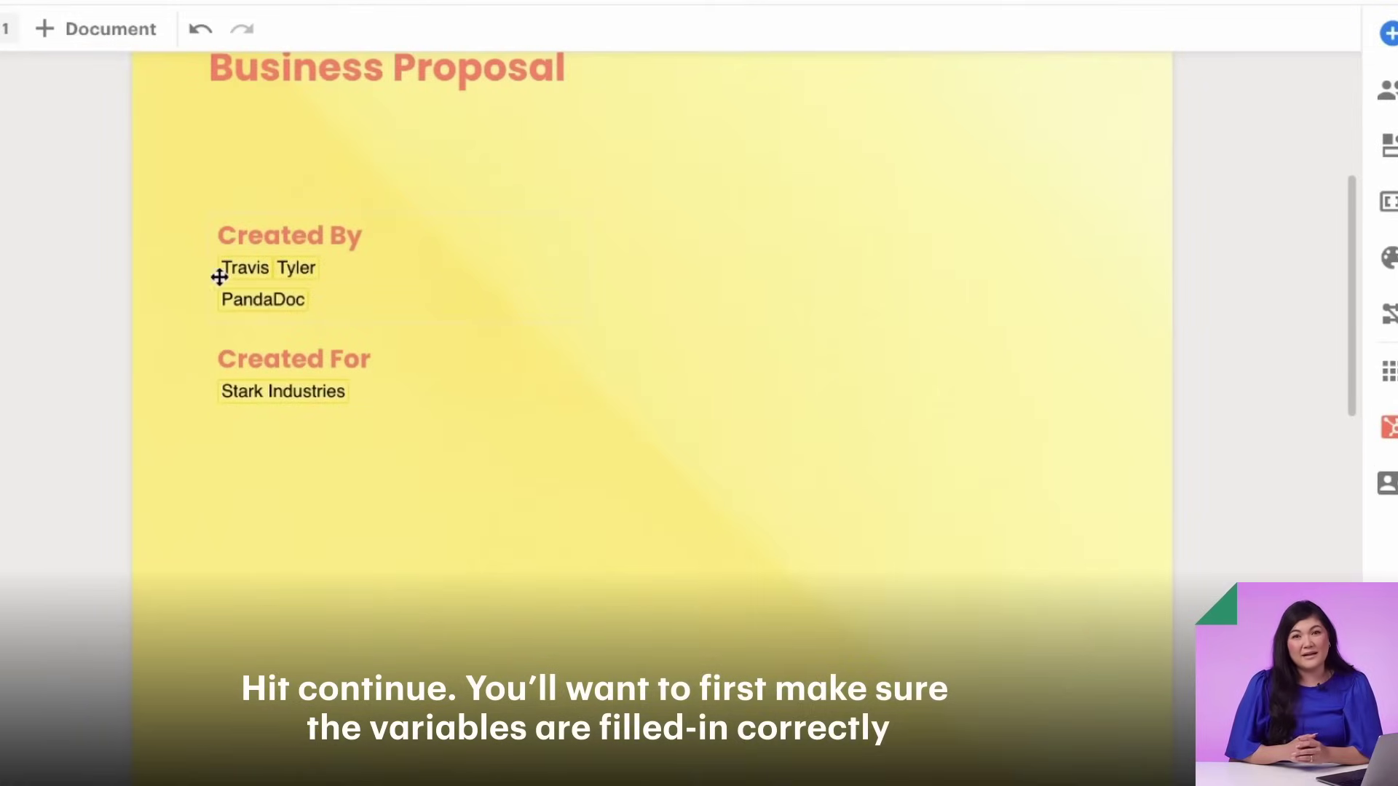
- Review the filled cover variables and the €300.00 pricing table in the new proposal
{"action": "scroll", "coordinate": [305, 300], "scroll_direction": "down", "scroll_amount": 2}
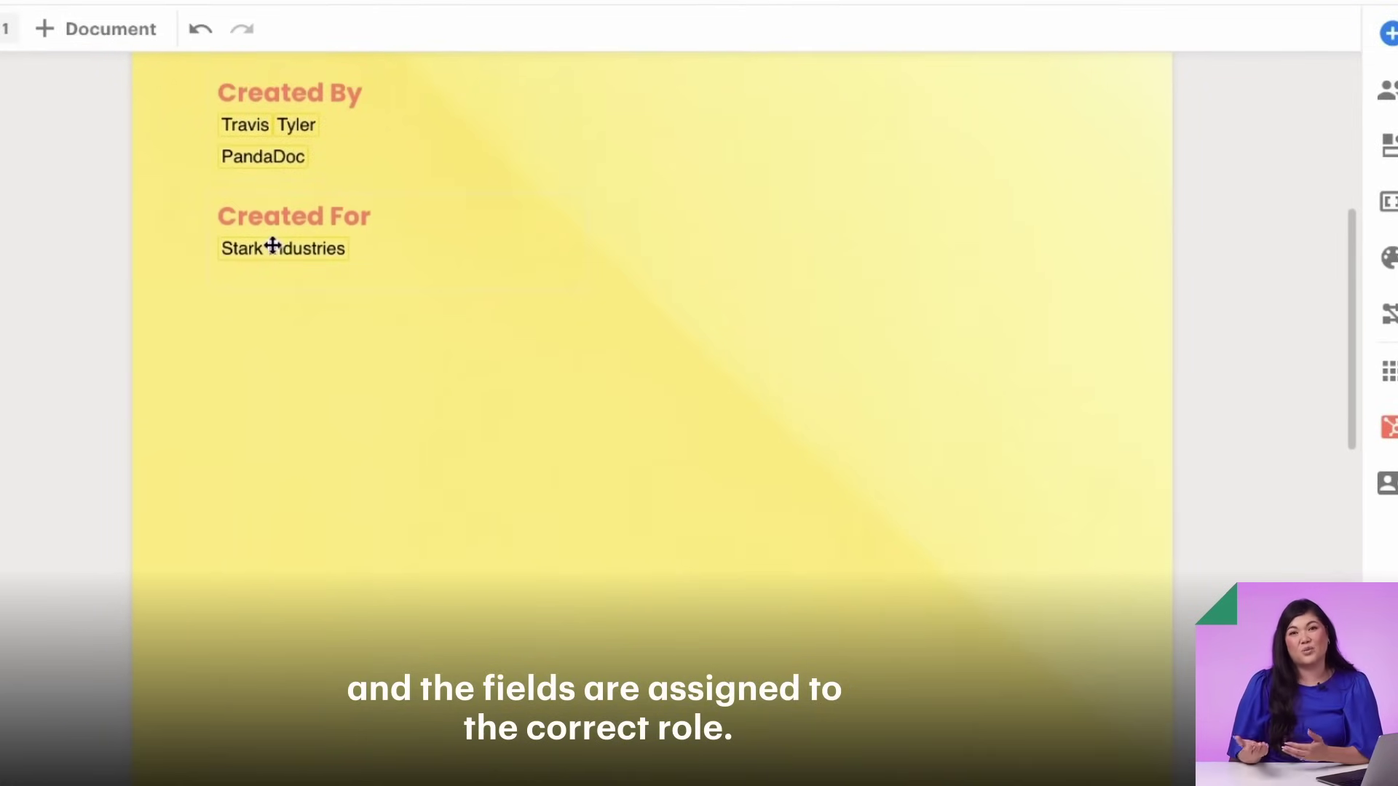
{"action": "scroll", "coordinate": [274, 247], "scroll_direction": "down", "scroll_amount": 5}
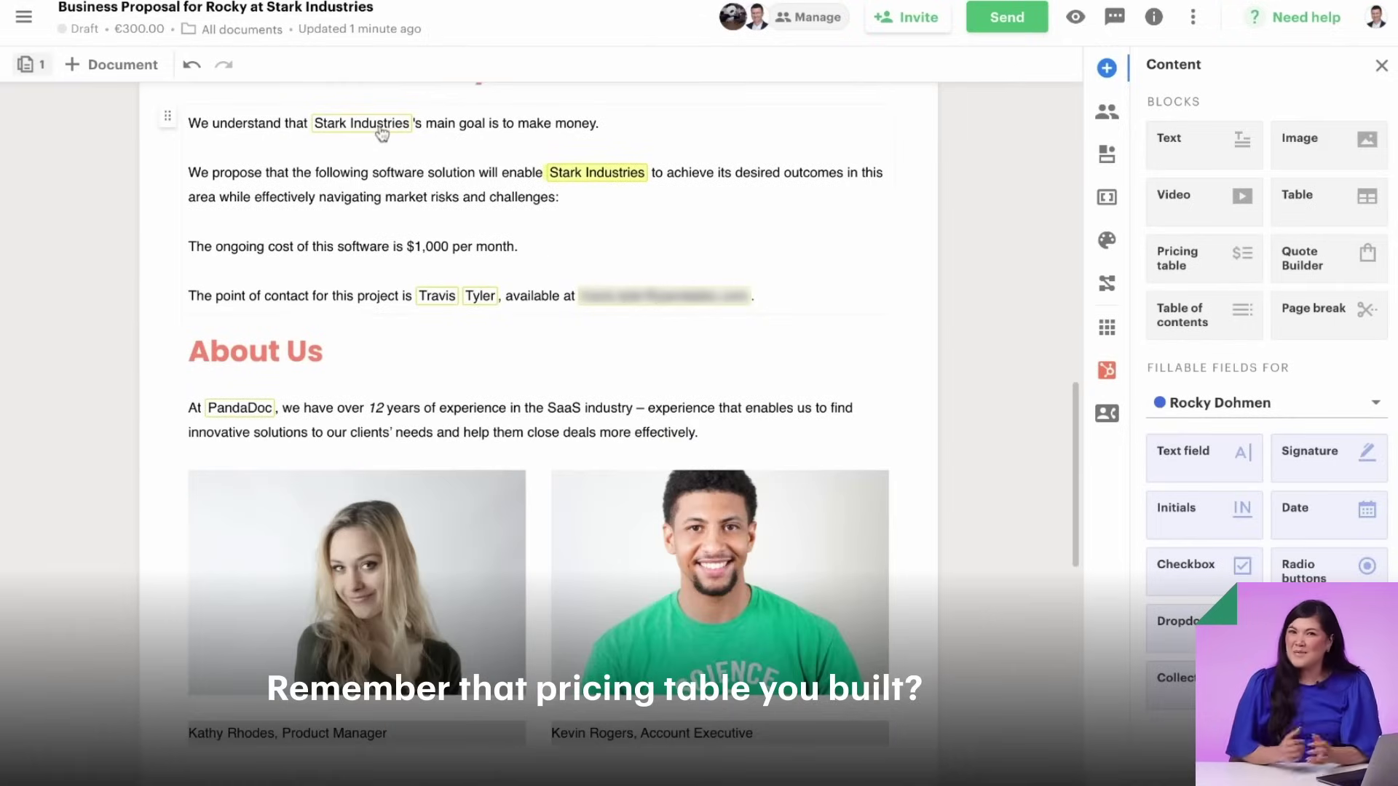
{"action": "scroll", "coordinate": [465, 306], "scroll_direction": "down", "scroll_amount": 10}
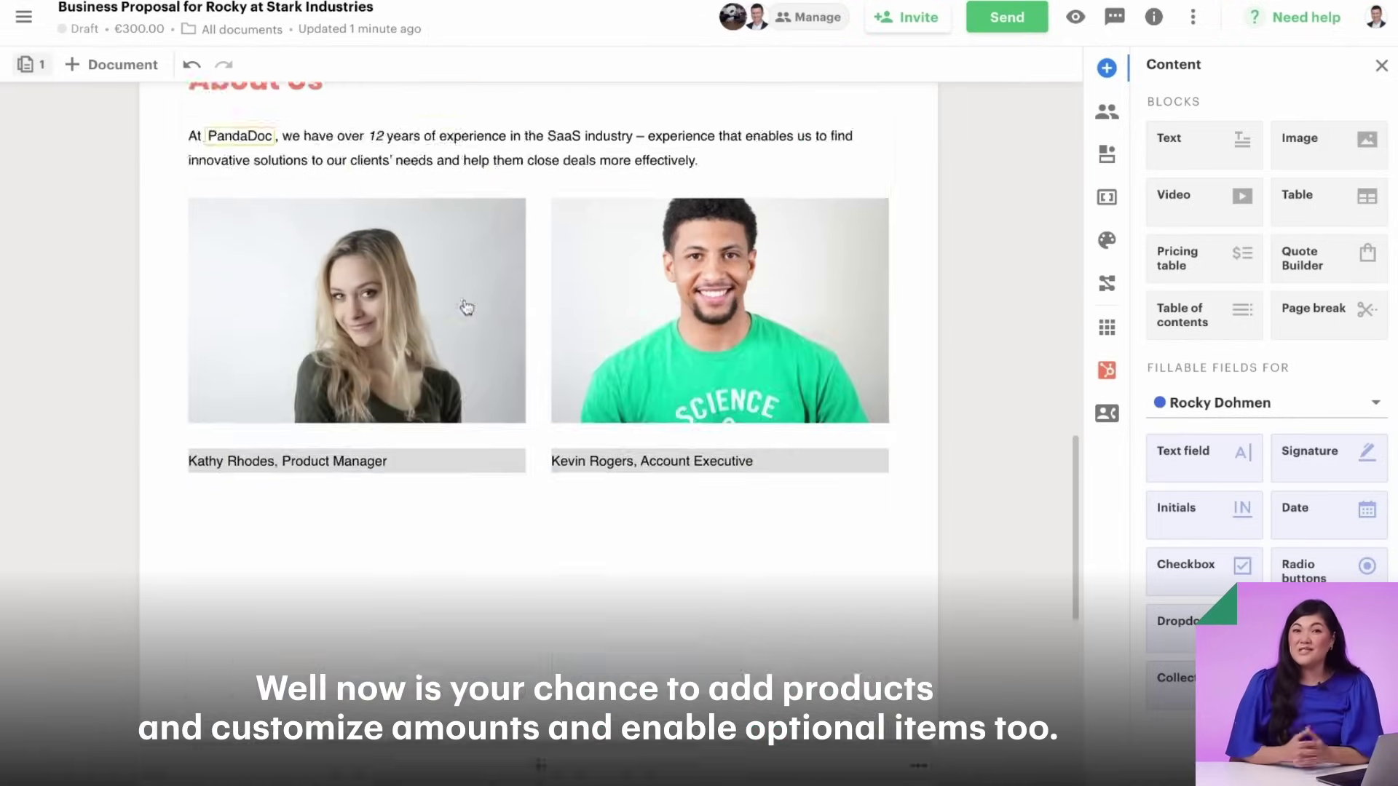
{"action": "scroll", "coordinate": [466, 307], "scroll_direction": "down", "scroll_amount": 3}
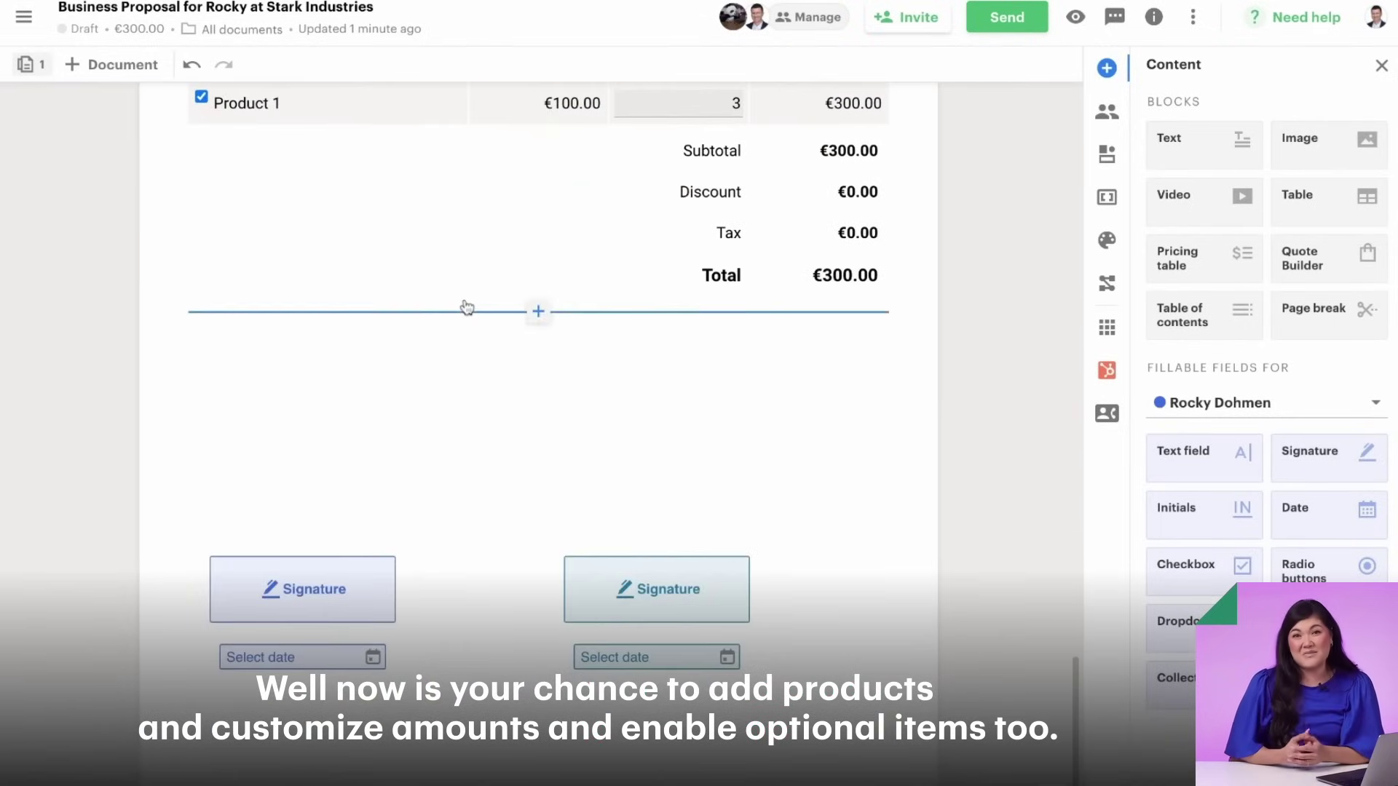
{"action": "scroll", "coordinate": [467, 307], "scroll_direction": "up", "scroll_amount": 15}
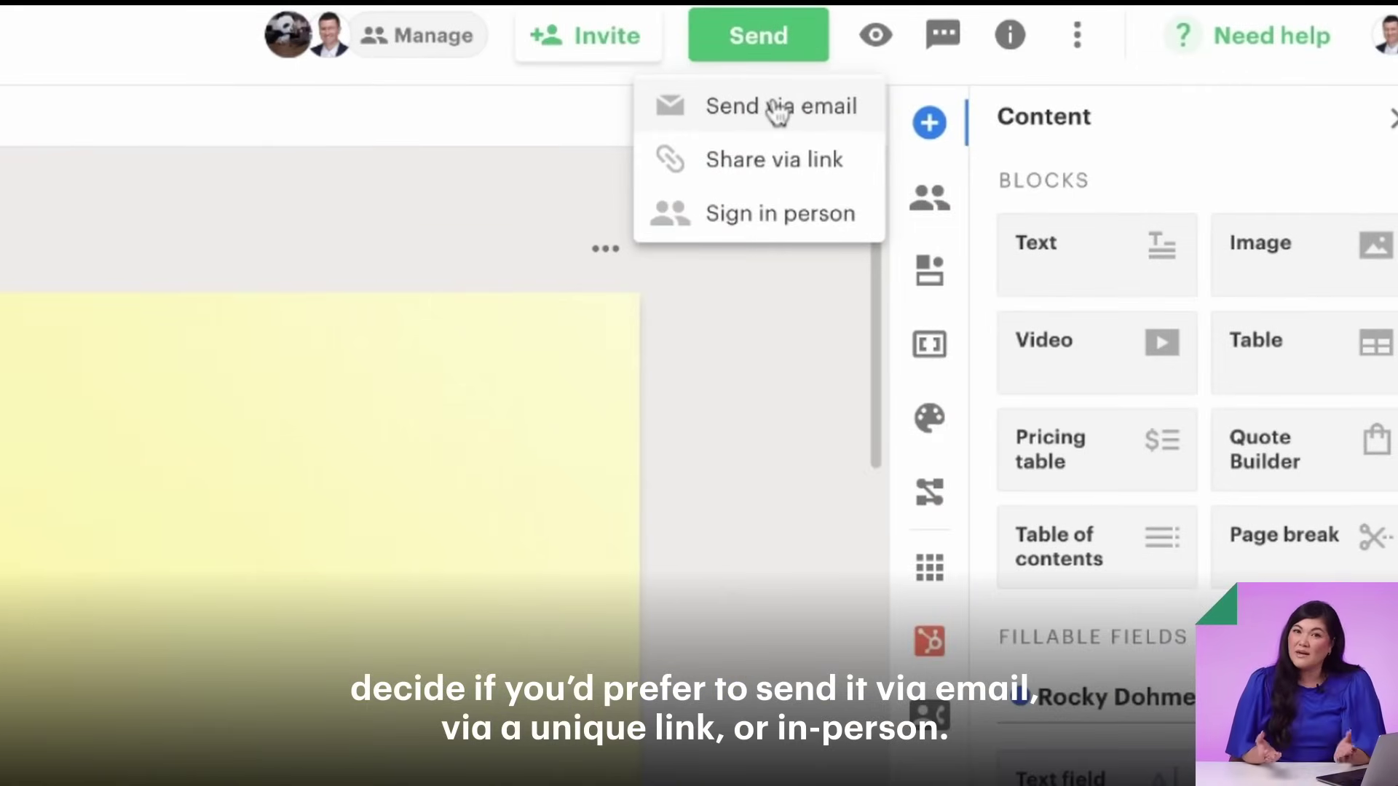
- Email the proposal with the subject trimmed and the message 'Here's the proposal we discussed.'
{"action": "left_click", "coordinate": [778, 109]}
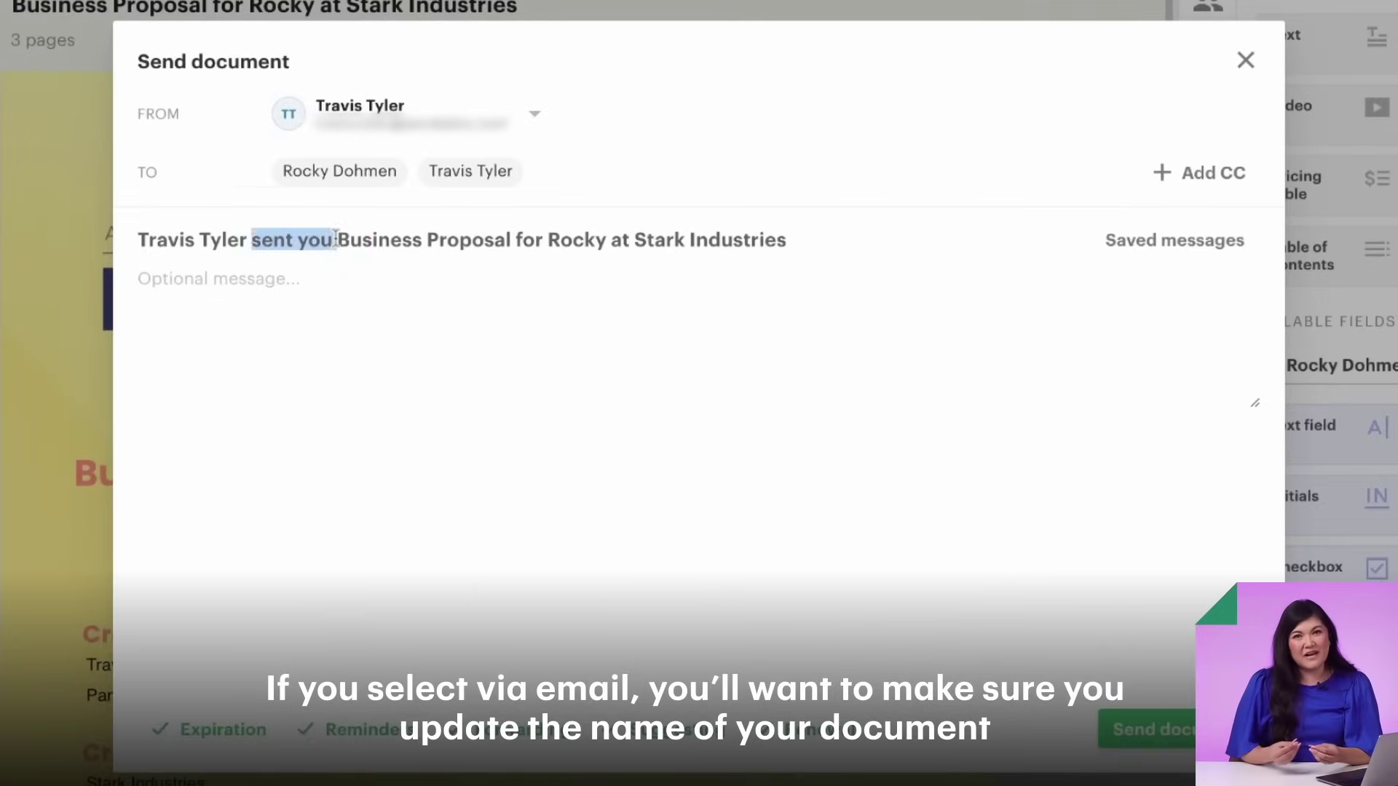
{"action": "key", "text": "BackSpace"}
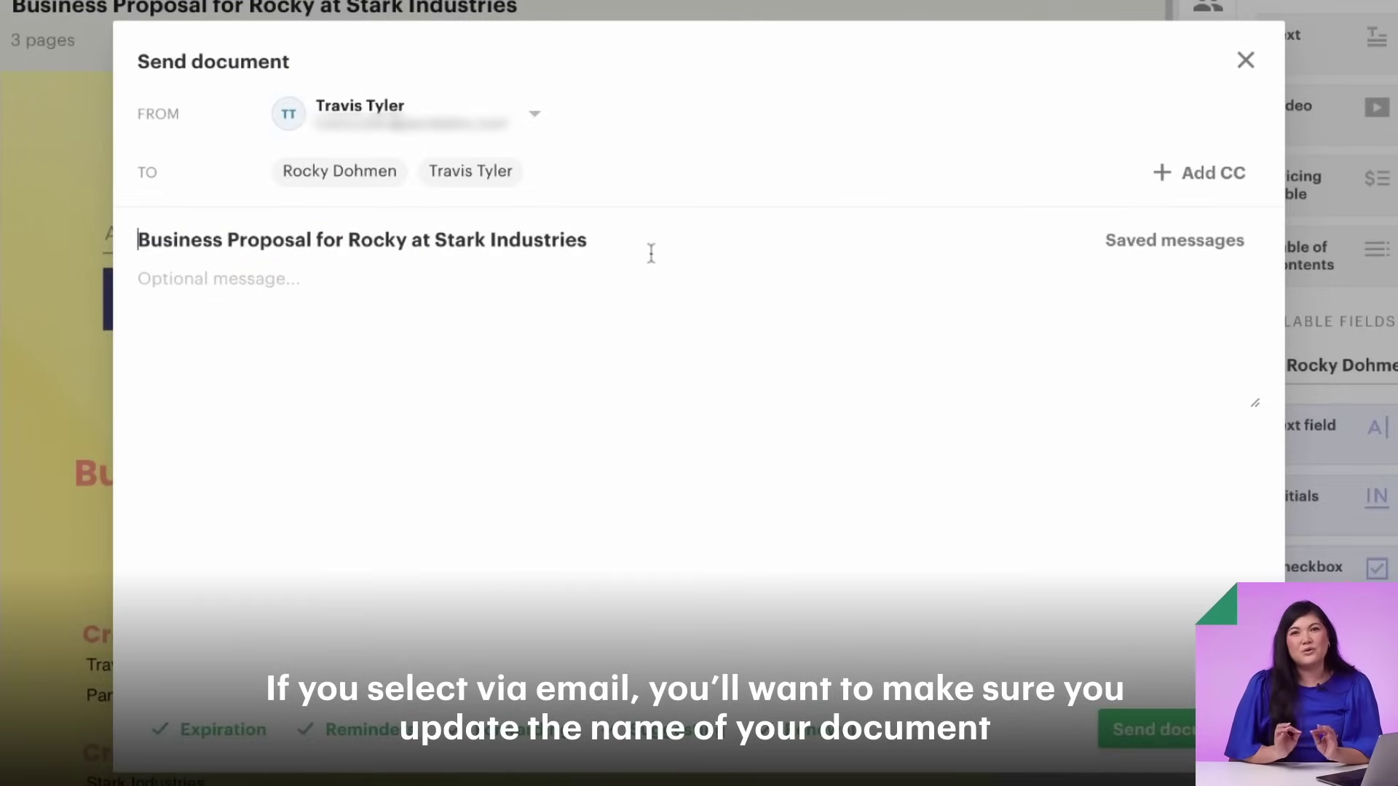
{"action": "left_click", "coordinate": [573, 299]}
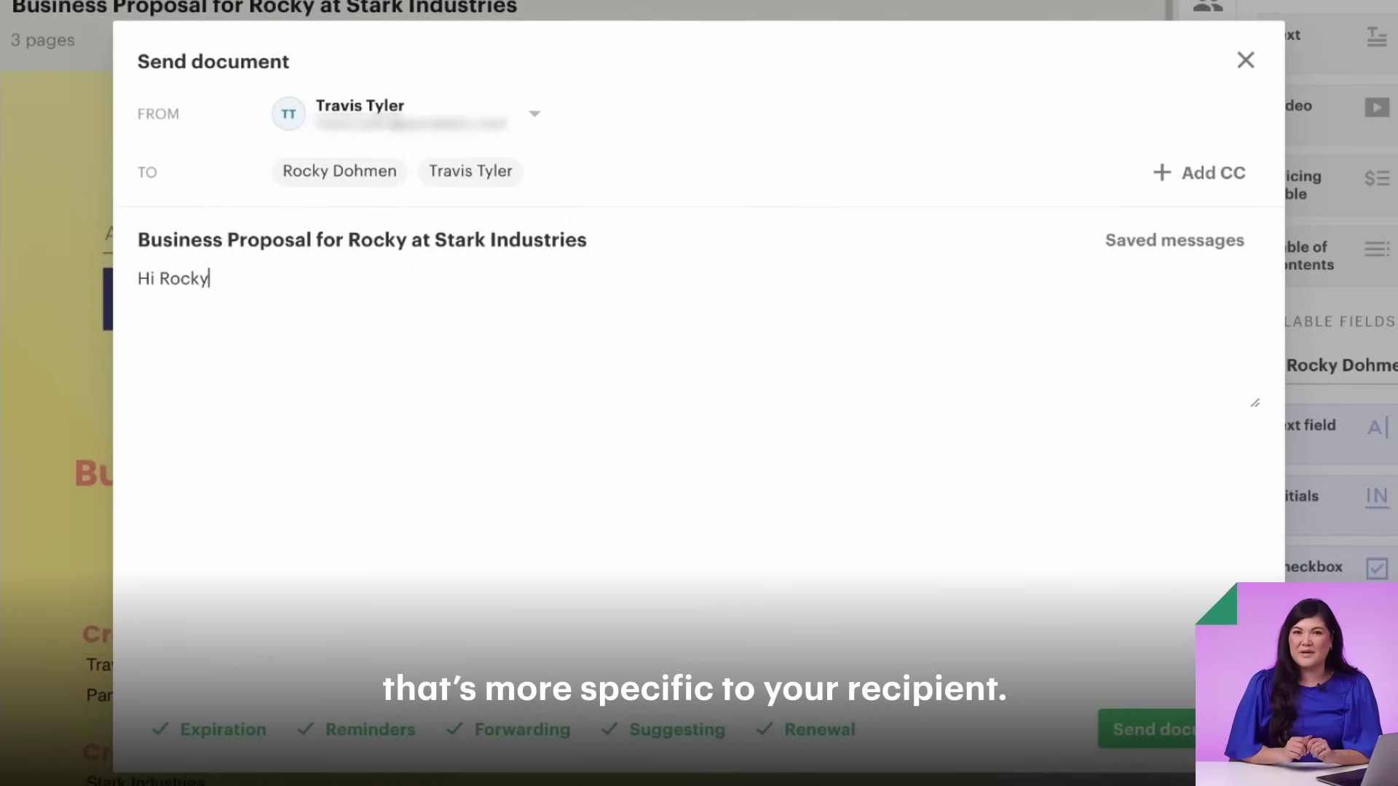
{"action": "type", "text": "Hi Rocky,  Here's the proposal we discussed.  Feel free to leave your comments and adjust the products you want.  Looking forward"}
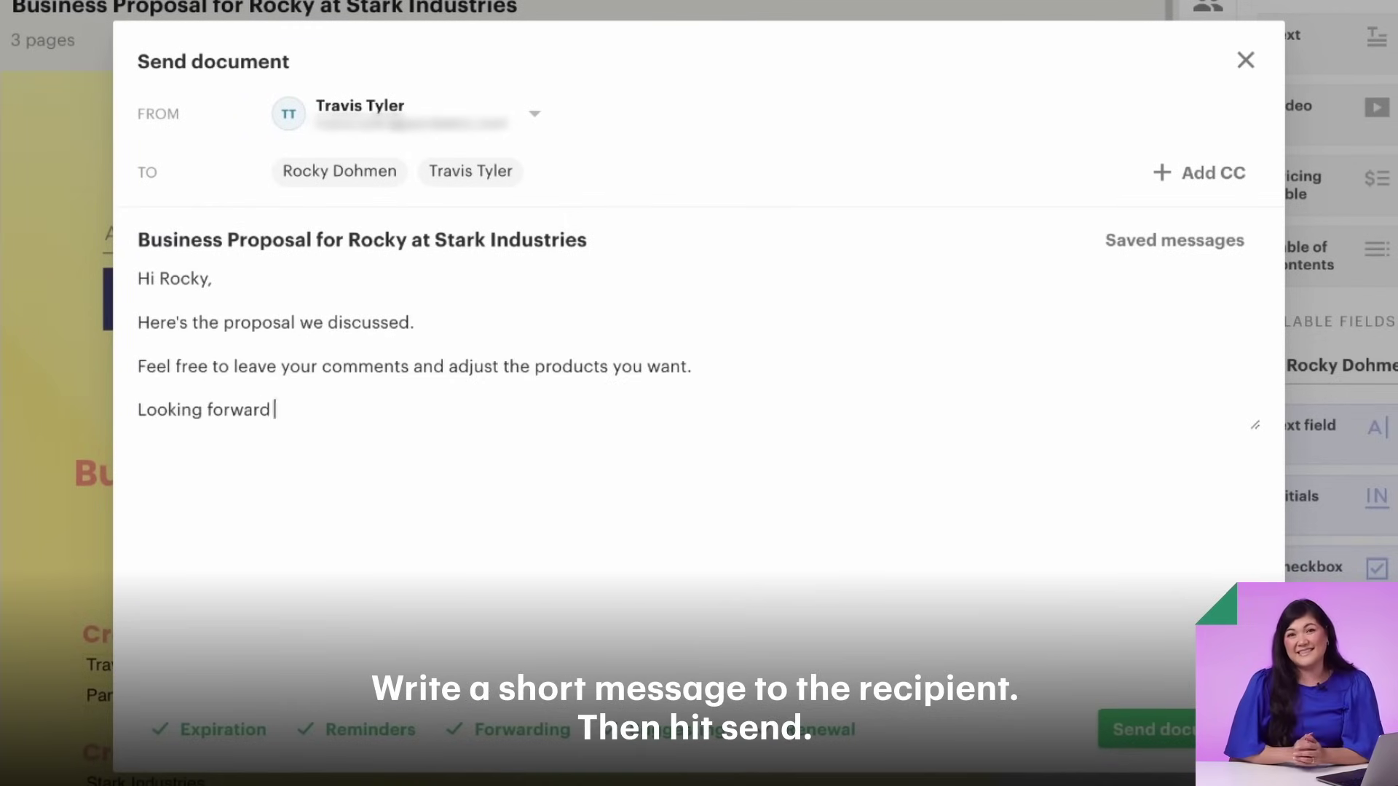
{"action": "type", "text": ".  Best, Travi"}
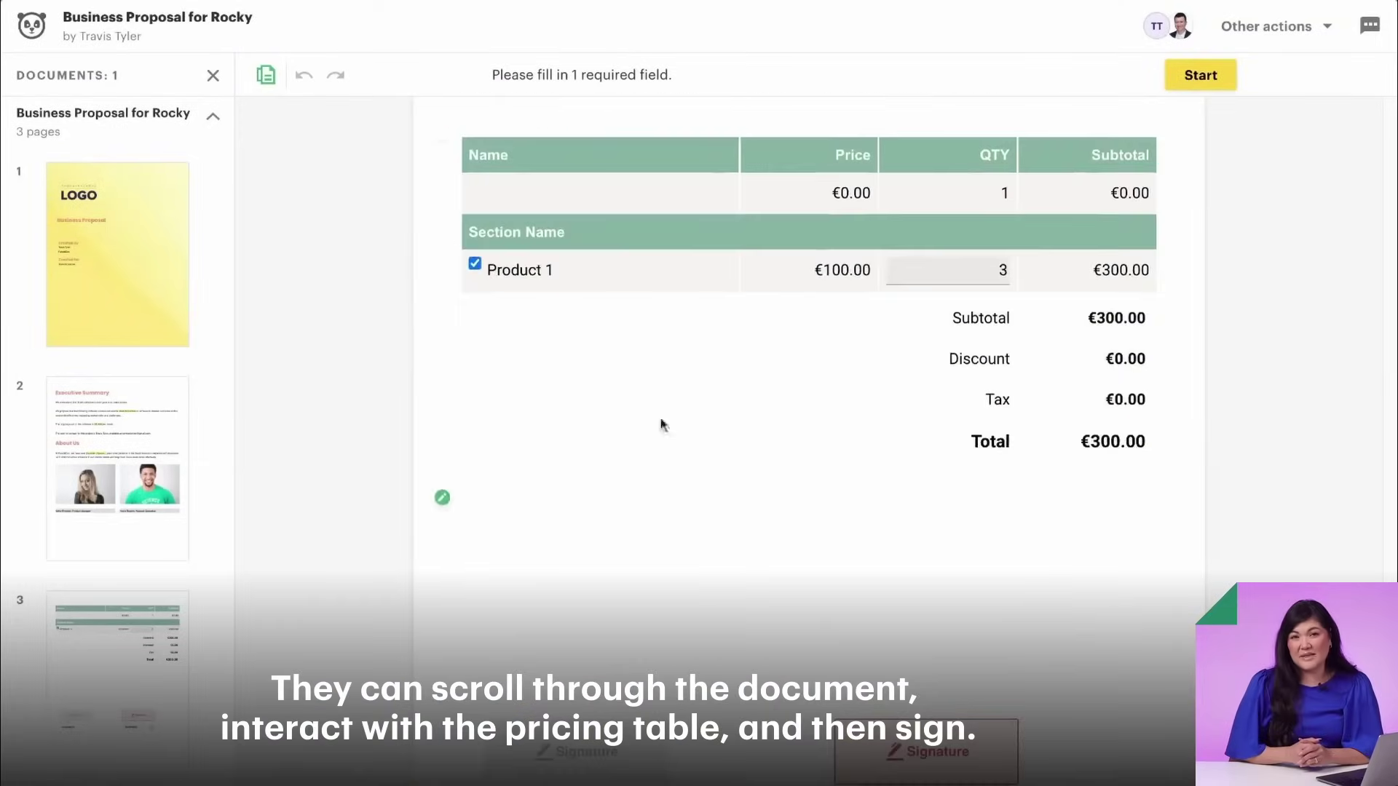
- Untick and re-tick Product 1 so the pricing table stays at €300.00
{"action": "left_click", "coordinate": [474, 266]}
{"action": "left_click", "coordinate": [474, 266]}
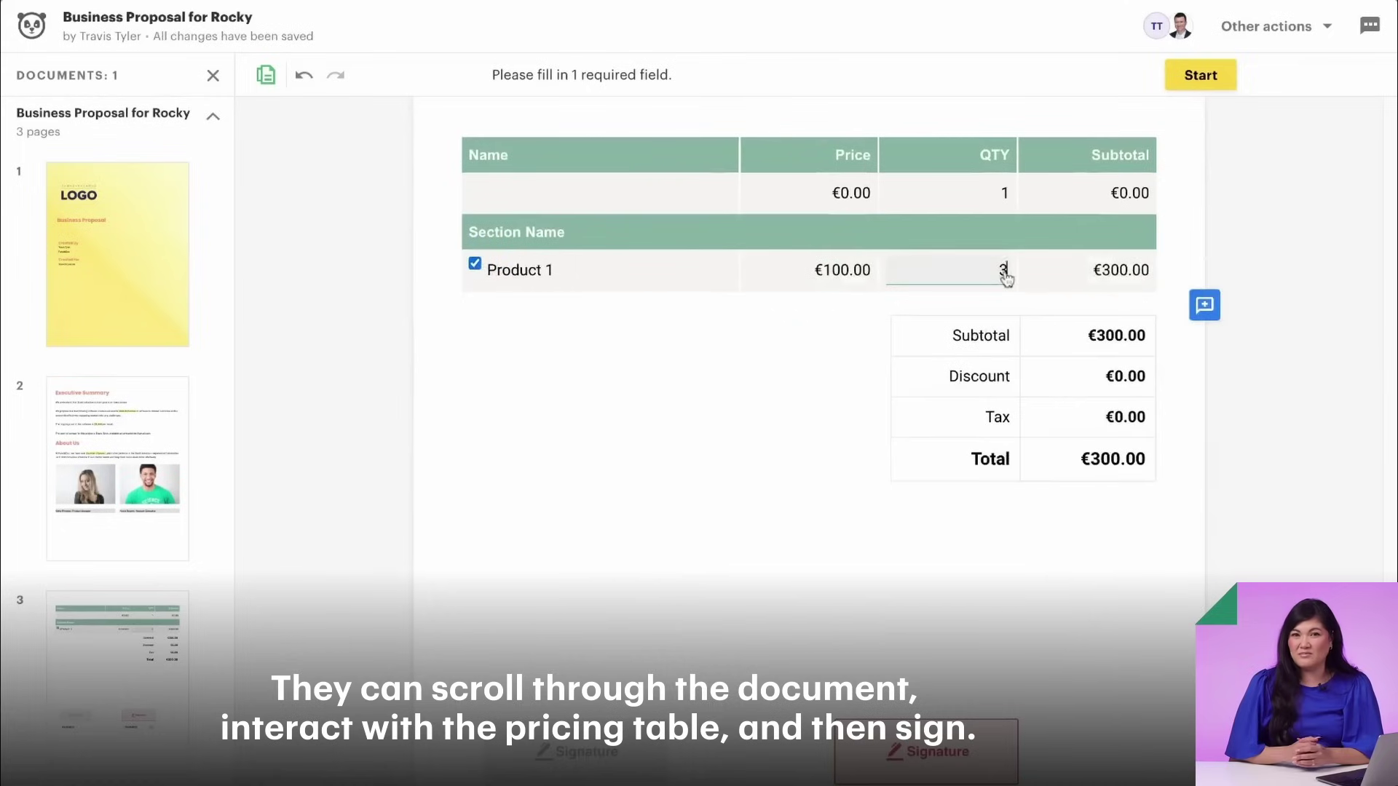
{"action": "scroll", "coordinate": [1067, 510], "scroll_direction": "down", "scroll_amount": 5}
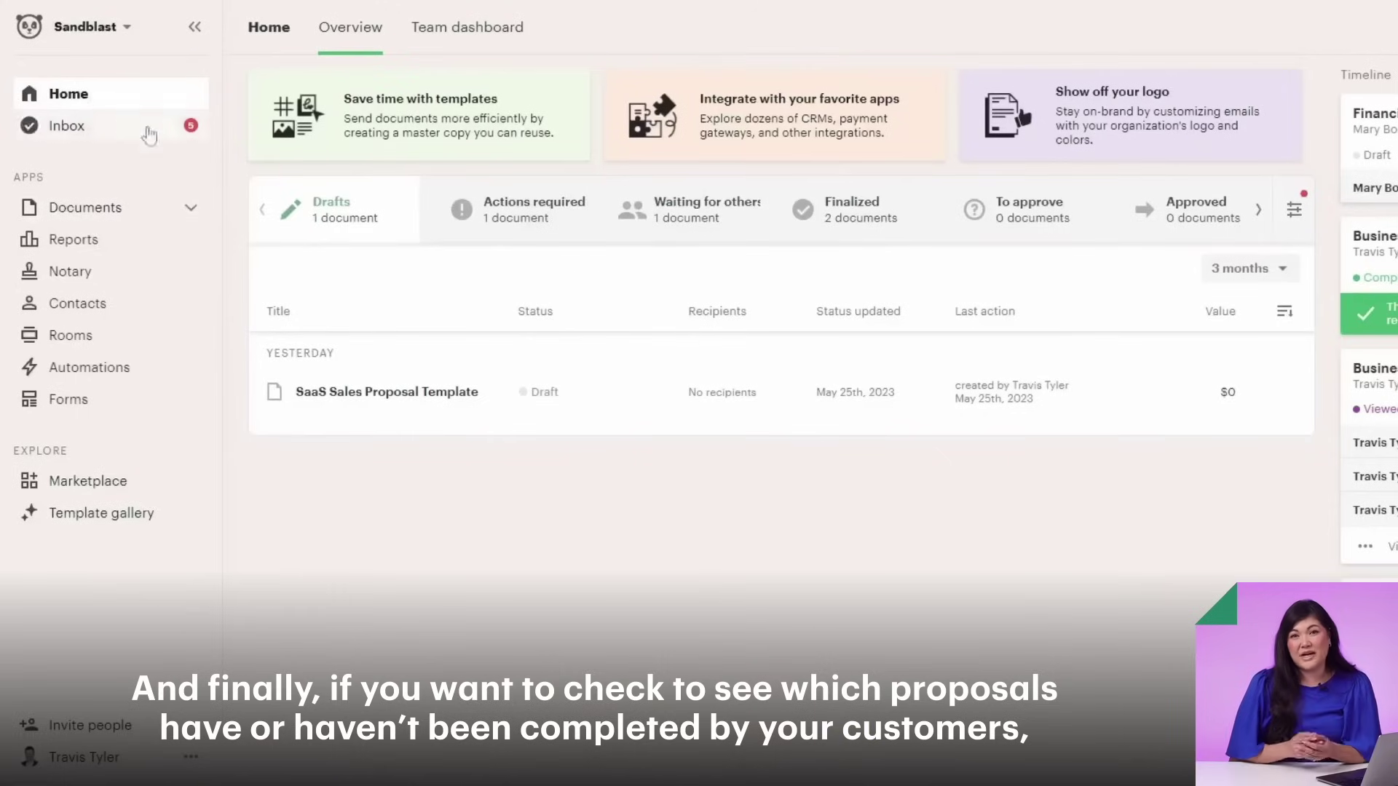
- Check the Actions required, Waiting for others, Finalized, To approve, Approved and Rejected lists
{"action": "left_click", "coordinate": [535, 215]}
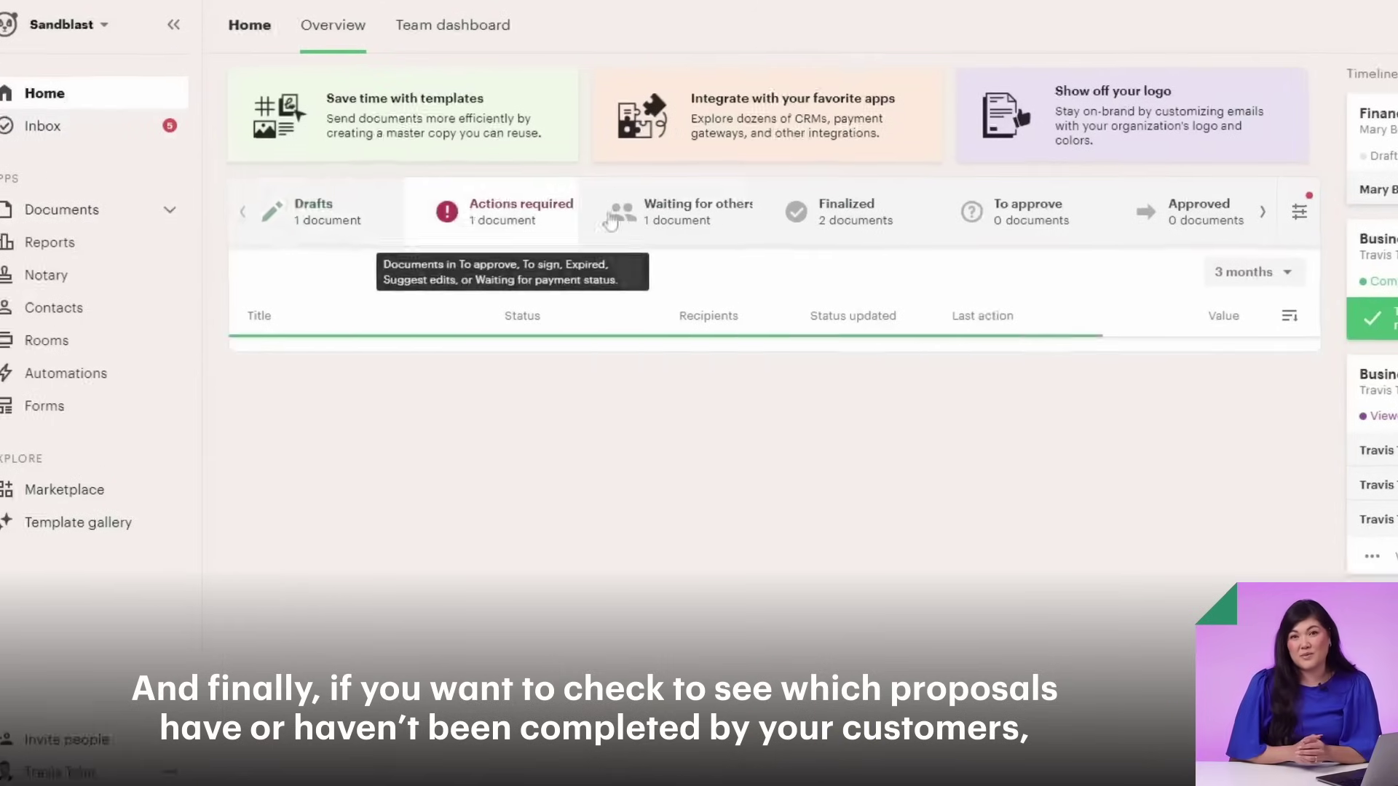
{"action": "left_click", "coordinate": [687, 221]}
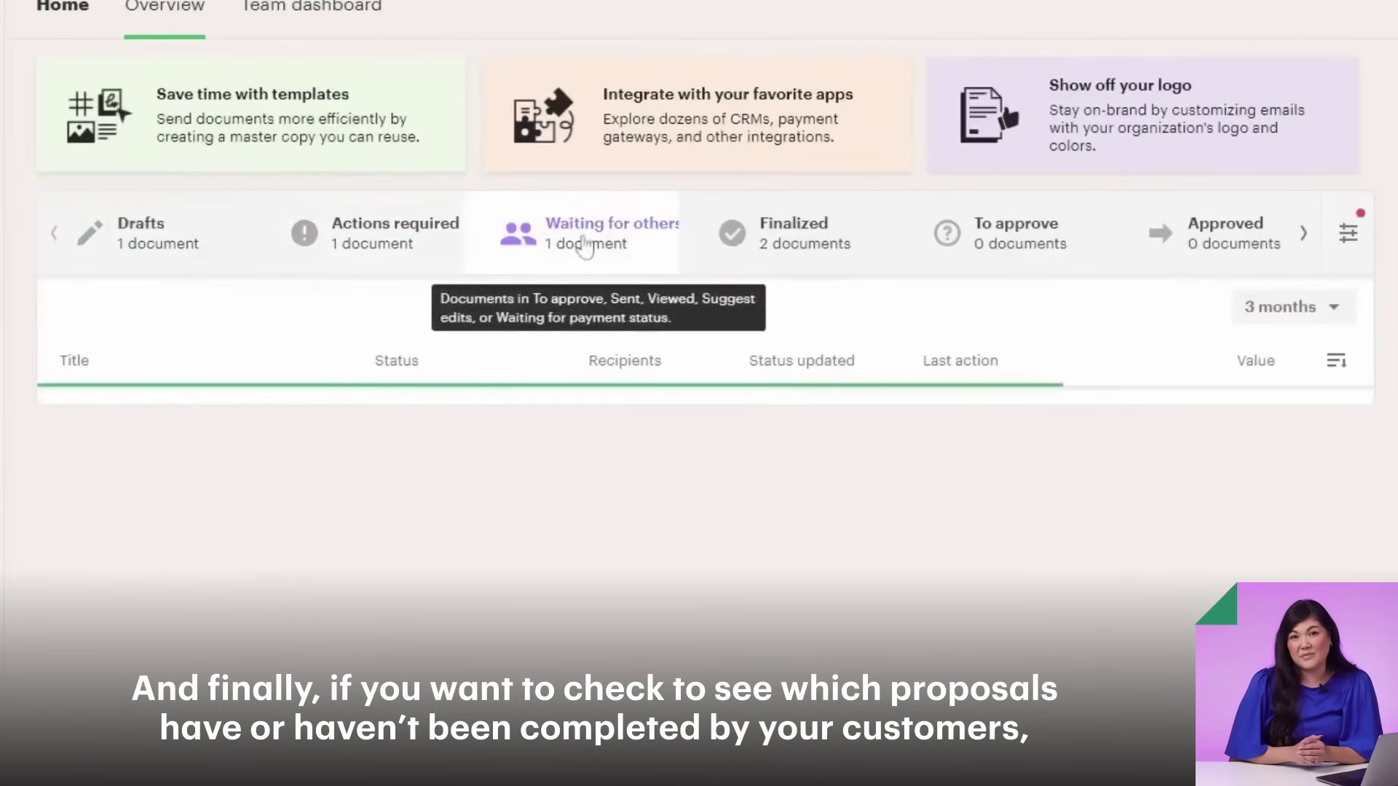
{"action": "left_click", "coordinate": [798, 249]}
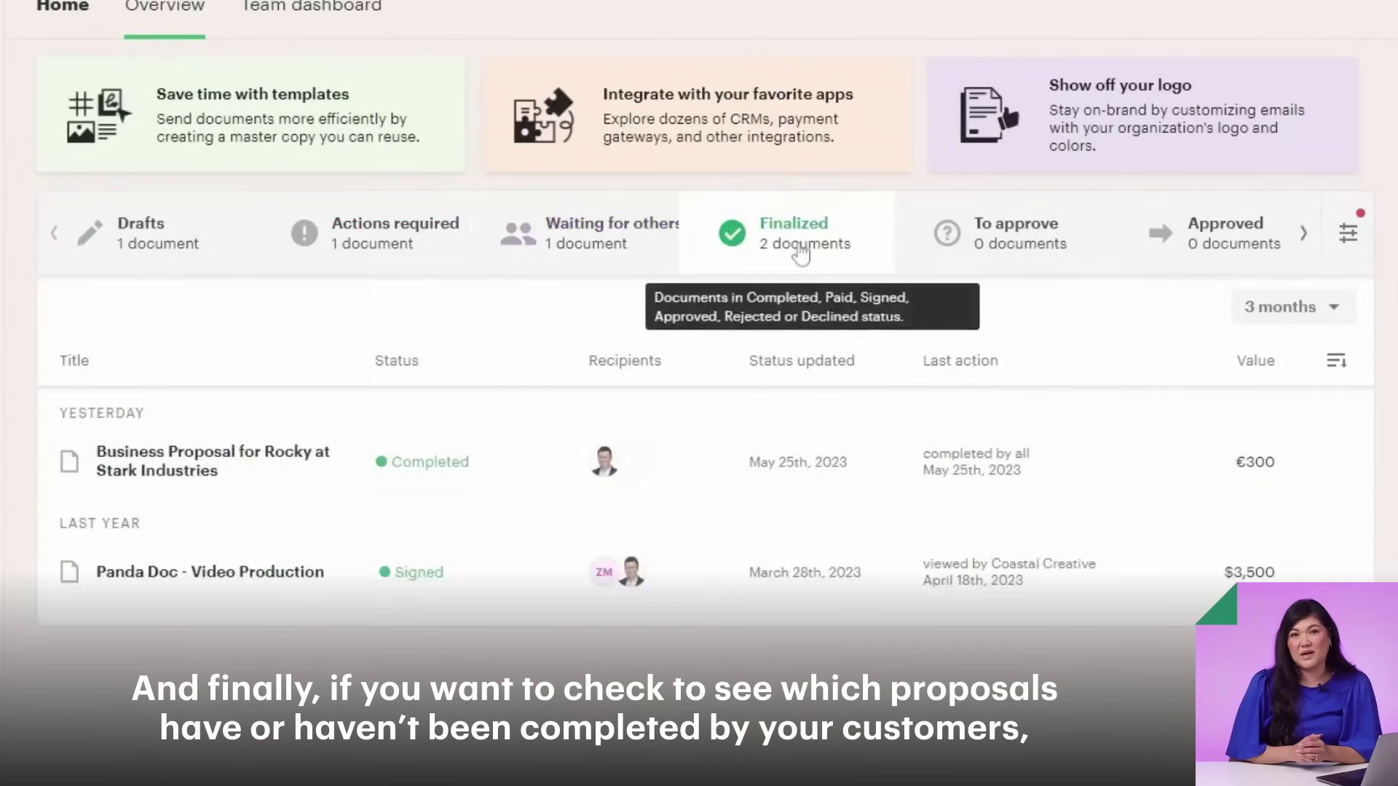
{"action": "left_click", "coordinate": [979, 253]}
{"action": "left_click", "coordinate": [1182, 247]}
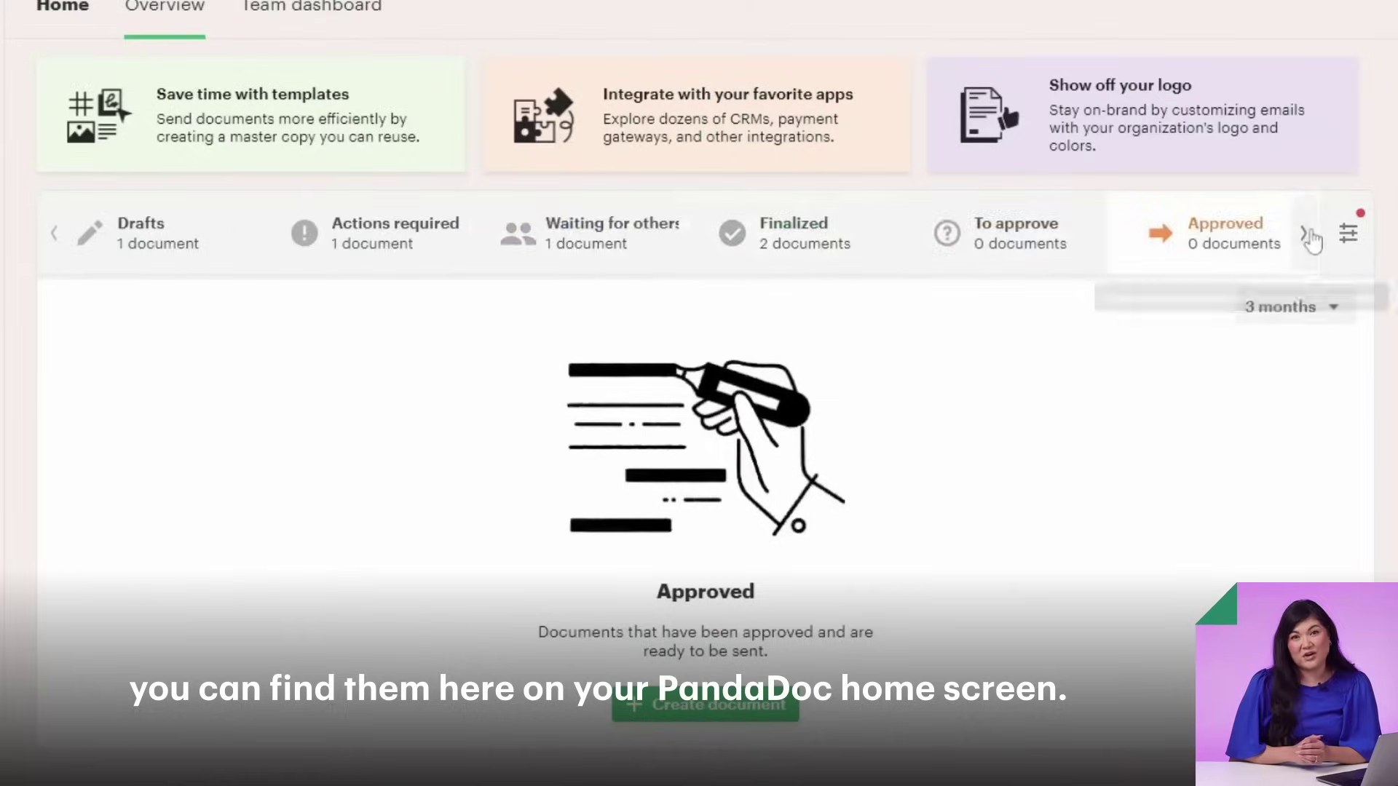
{"action": "left_click", "coordinate": [1305, 234]}
{"action": "scroll", "coordinate": [1243, 205], "scroll_direction": "down", "scroll_amount": 1}
{"action": "left_click", "coordinate": [1243, 205]}
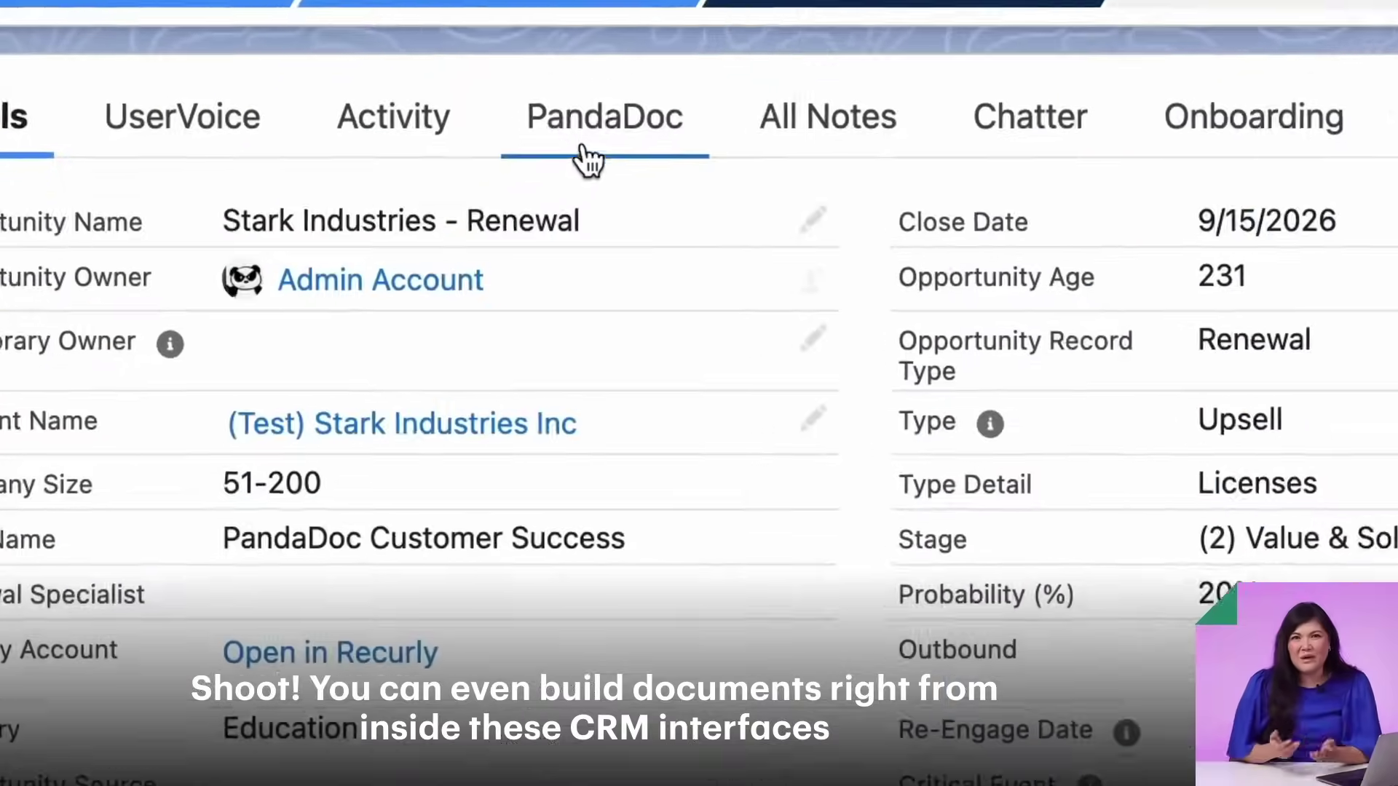
- Show the opportunity's PandaDoc documents and start a new document from it
{"action": "left_click", "coordinate": [363, 305]}
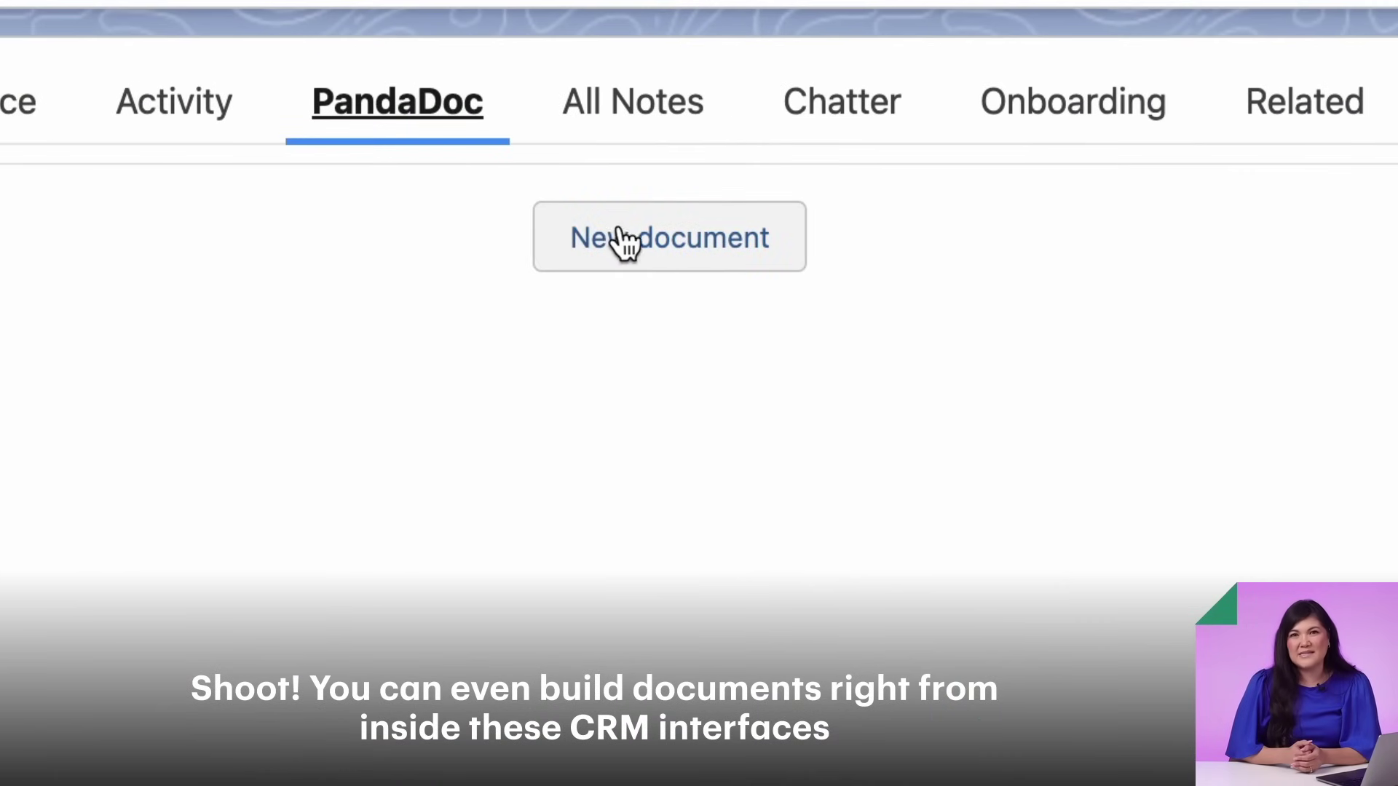
{"action": "left_click", "coordinate": [641, 246]}
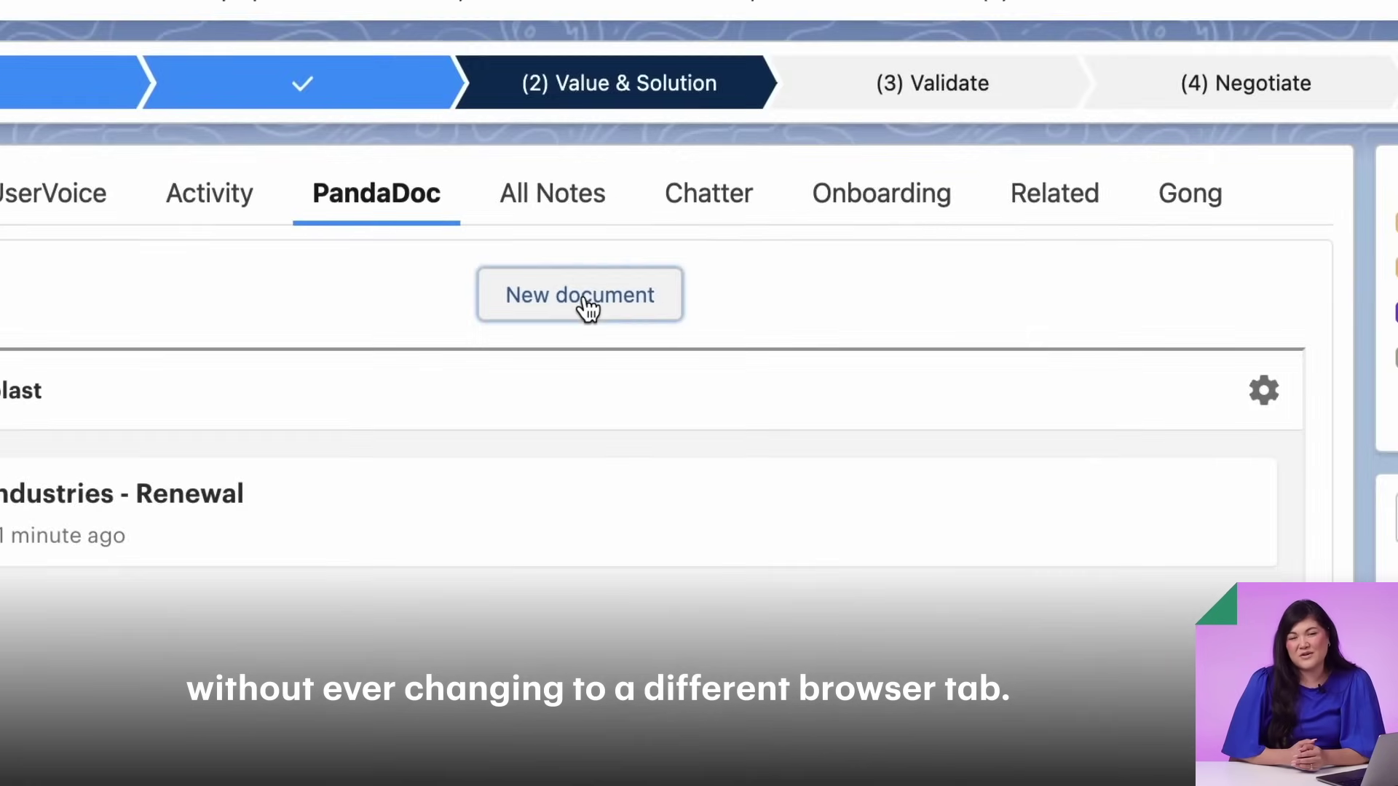